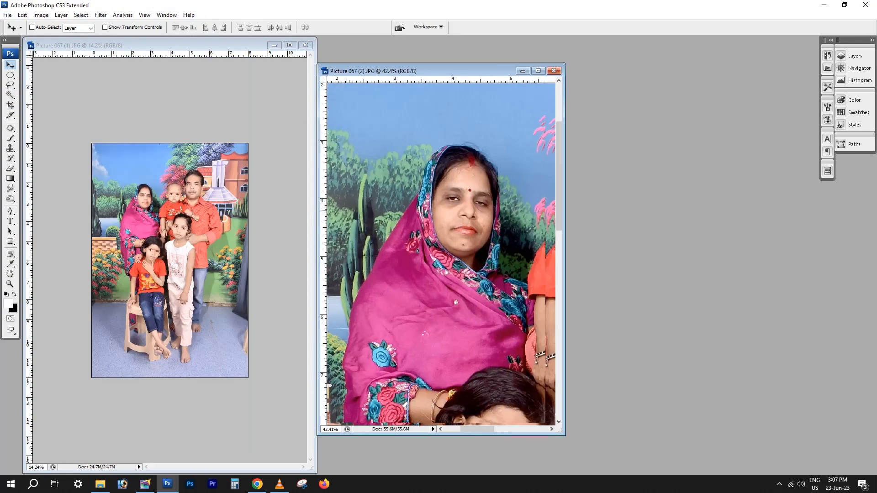
Show the two family photos side by side and compare the same people's faces in both
left_click_drag(346, 210, 280, 177)
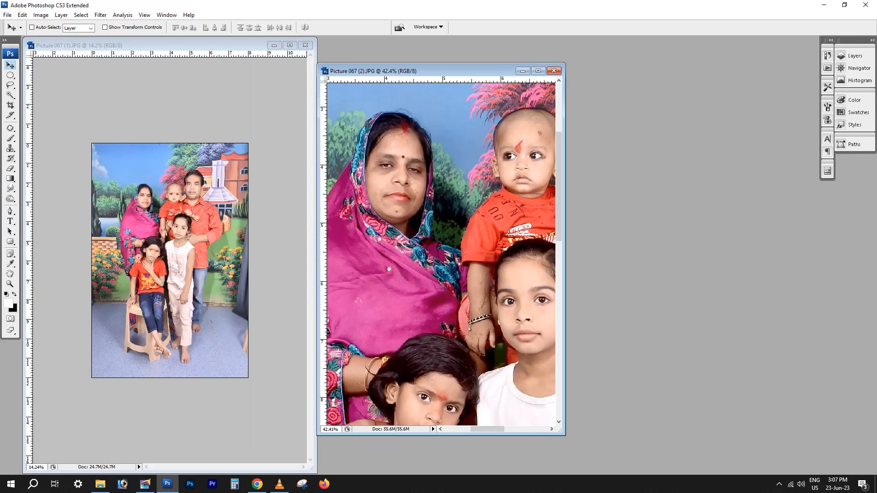
left_click_drag(565, 197, 594, 261)
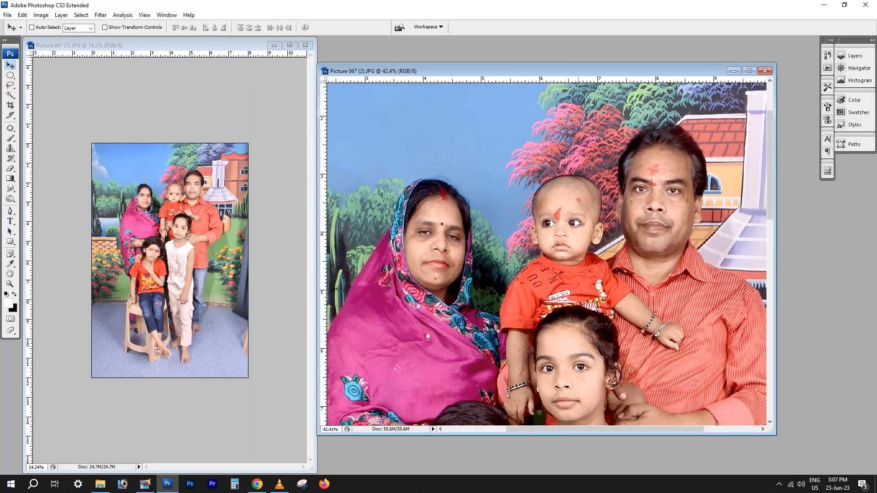
left_click(180, 208)
scroll(181, 208, "up", 6)
left_click_drag(77, 95, 251, 264)
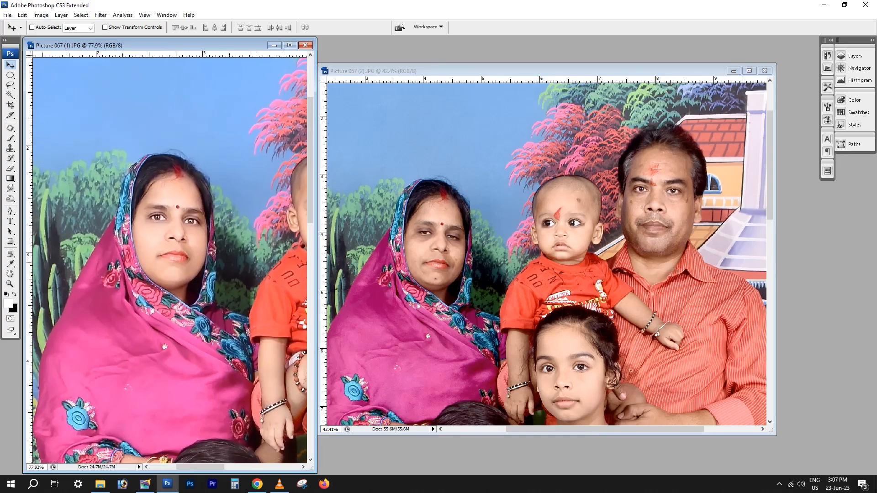
left_click_drag(274, 223, 39, 250)
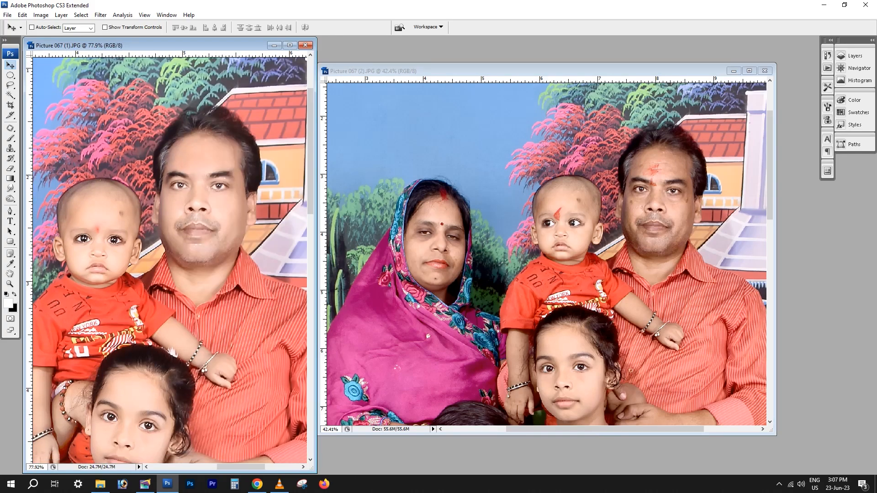
left_click_drag(150, 368, 239, 290)
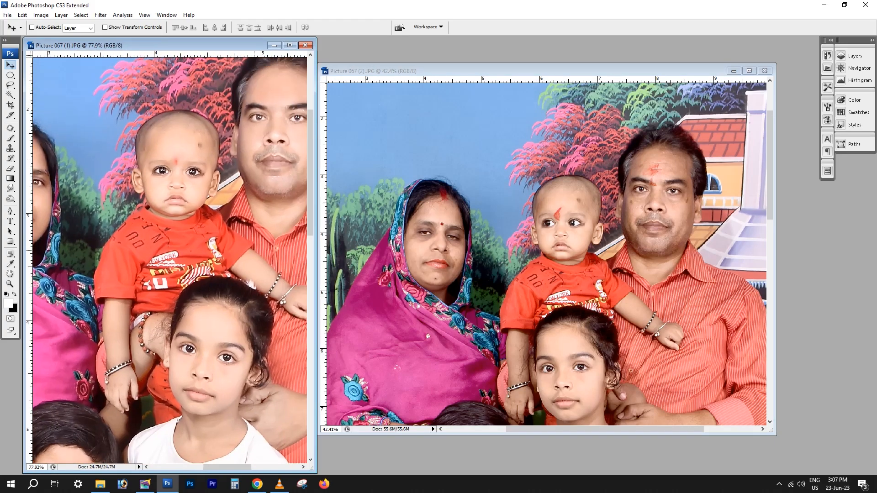
scroll(240, 290, "down", 1)
left_click(553, 176)
left_click_drag(652, 194, 604, 204)
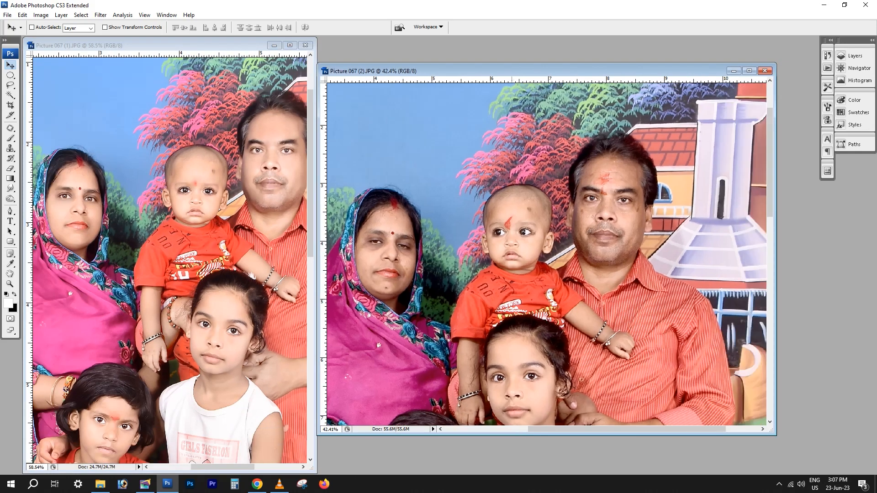
Select the skin of the man's face in the second photo with the Magic Wand and feather it by 10 pixels
scroll(603, 204, "up", 1)
scroll(603, 204, "up", 2)
key("w")
left_click(643, 289)
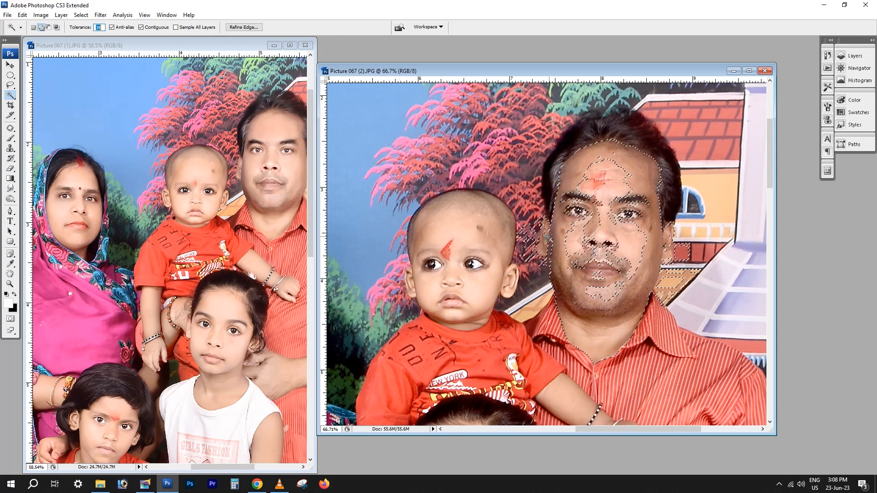
key("ctrl+alt+d")
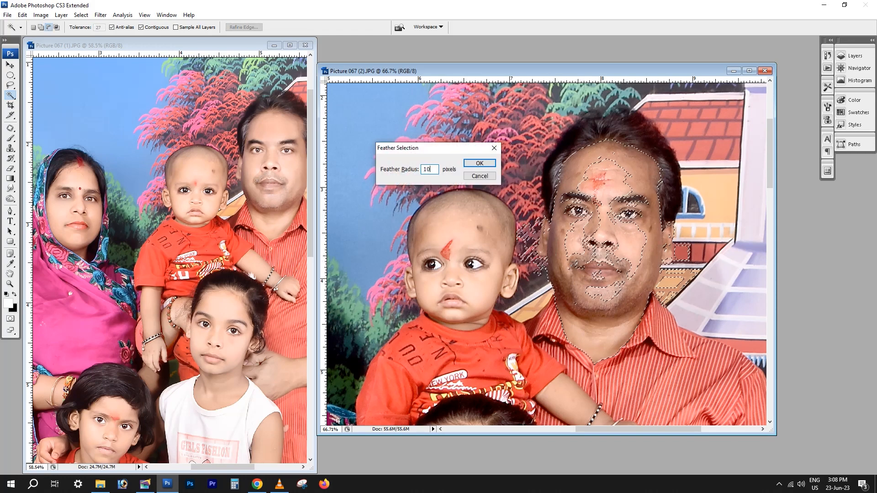
key("Return")
Fill the gaps inside the face selection and lighten the man's face with Levels
key("m")
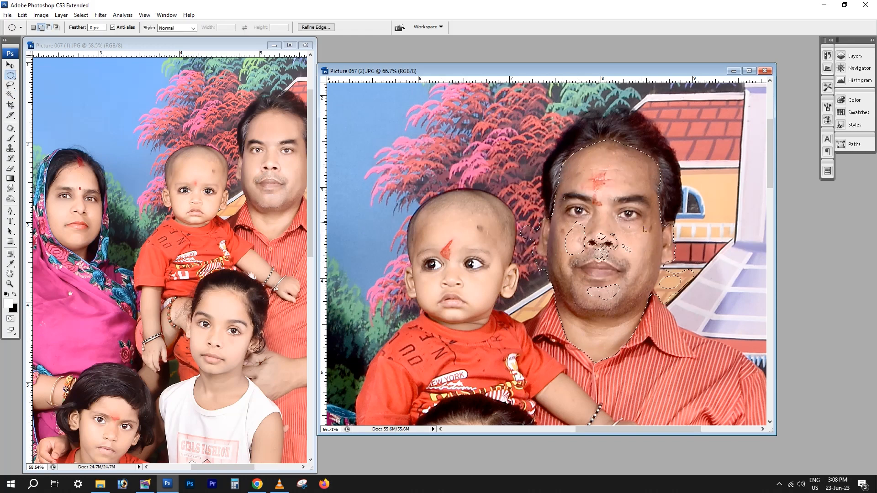
key("ctrl+l")
key("Escape")
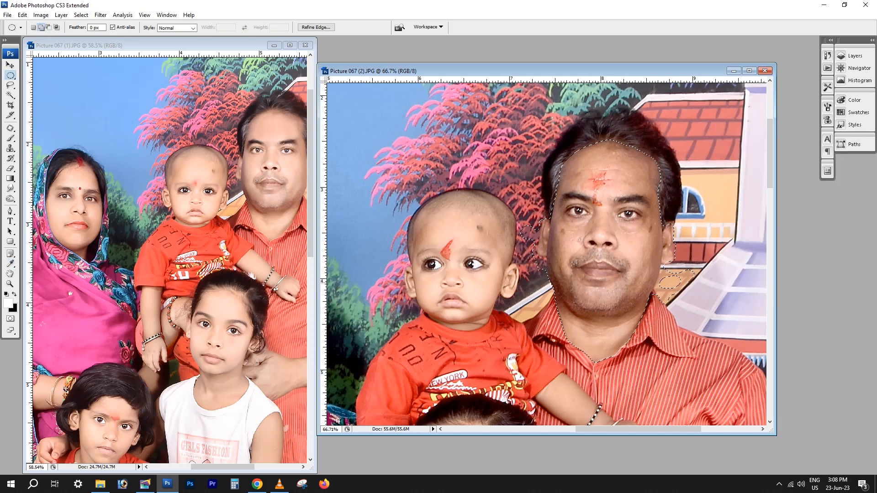
key("ctrl+l")
key("Return")
key("ctrl+l")
left_click_drag(734, 234, 741, 234)
left_click_drag(796, 234, 740, 234)
key("Return")
Deselect the face and patch the dark spot on the man's cheek on the side away from the baby
scroll(663, 256, "up", 2)
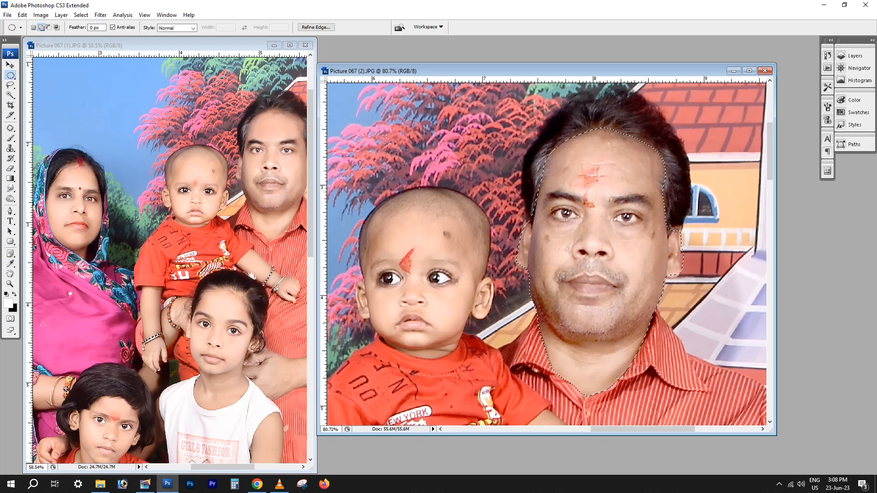
key("f")
scroll(594, 205, "up", 2)
key("s")
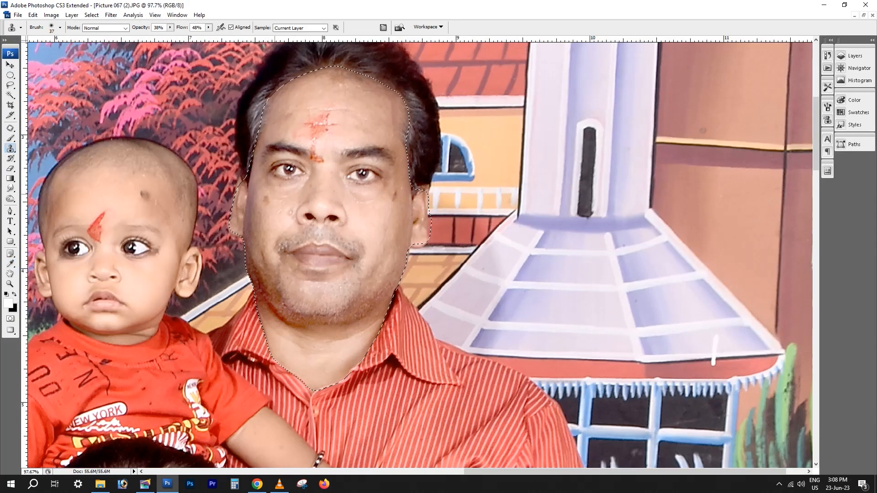
left_click_drag(306, 300, 384, 345)
key("j")
key("ctrl+d")
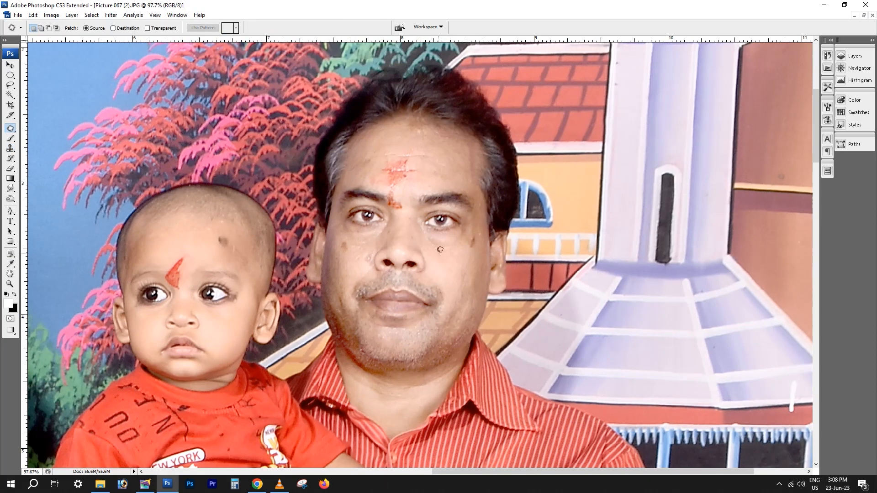
left_click_drag(450, 234, 451, 238)
mouse_move(440, 243)
left_mouse_down()
mouse_move(442, 254)
mouse_move(450, 238)
mouse_move(479, 247)
mouse_move(460, 254)
left_mouse_up()
key("ctrl+d")
Patch the blemishes on the man's cheek nearer the baby with clean skin
key("ctrl+d")
key("s")
key("j")
left_click_drag(350, 252, 369, 268)
key("ctrl+d")
left_click_drag(367, 259, 354, 252)
Patch away the red mark on the man's forehead and even out the surrounding skin
key("ctrl+d")
mouse_move(381, 181)
left_mouse_down()
mouse_move(387, 150)
mouse_move(413, 147)
left_mouse_up()
key("ctrl+d")
mouse_move(419, 177)
left_mouse_down()
mouse_move(383, 181)
mouse_move(425, 166)
mouse_move(396, 160)
left_mouse_up()
key("ctrl+d")
left_click_drag(428, 160, 408, 157)
key("ctrl+d")
mouse_move(393, 160)
left_mouse_down()
mouse_move(365, 162)
mouse_move(392, 159)
left_mouse_up()
key("ctrl+d")
mouse_move(379, 157)
left_mouse_down()
mouse_move(418, 148)
mouse_move(430, 161)
left_mouse_up()
key("ctrl+d")
mouse_move(427, 154)
left_mouse_down()
mouse_move(413, 154)
mouse_move(424, 145)
mouse_move(437, 157)
left_mouse_up()
mouse_move(436, 156)
left_mouse_down()
mouse_move(400, 151)
mouse_move(411, 158)
left_mouse_up()
key("ctrl+d")
left_click_drag(408, 156, 383, 157)
key("ctrl+d")
key("ctrl+d")
left_click_drag(447, 162, 445, 155)
mouse_move(441, 155)
left_mouse_down()
mouse_move(425, 156)
mouse_move(447, 155)
left_mouse_up()
key("ctrl+d")
left_click_drag(444, 157, 419, 160)
left_click(435, 176)
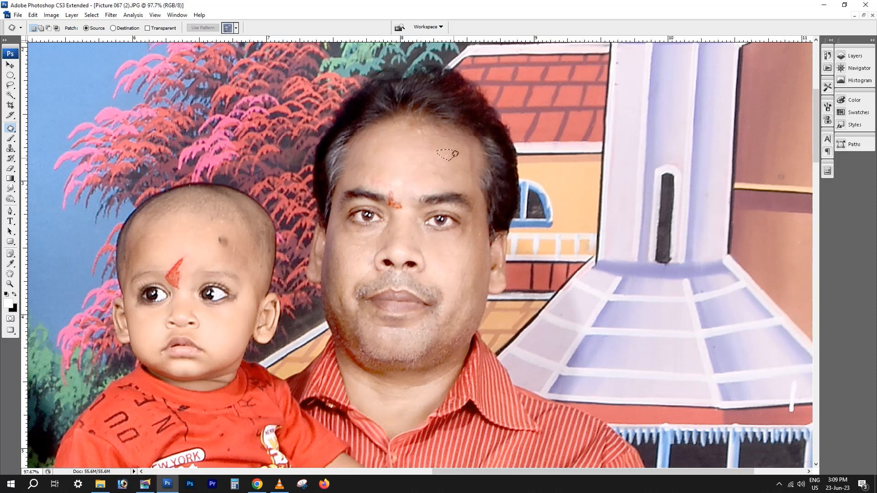
Patch away the red mark between the man's eyebrows with clean forehead skin
left_click_drag(387, 203, 399, 202)
mouse_move(394, 199)
left_mouse_down()
mouse_move(408, 180)
mouse_move(382, 180)
mouse_move(386, 158)
left_mouse_up()
key("ctrl+d")
key("ctrl+d")
Smooth the man's cheek beside the baby with the Clone Stamp, using a 50-pixel brush at 38% opacity
key("s")
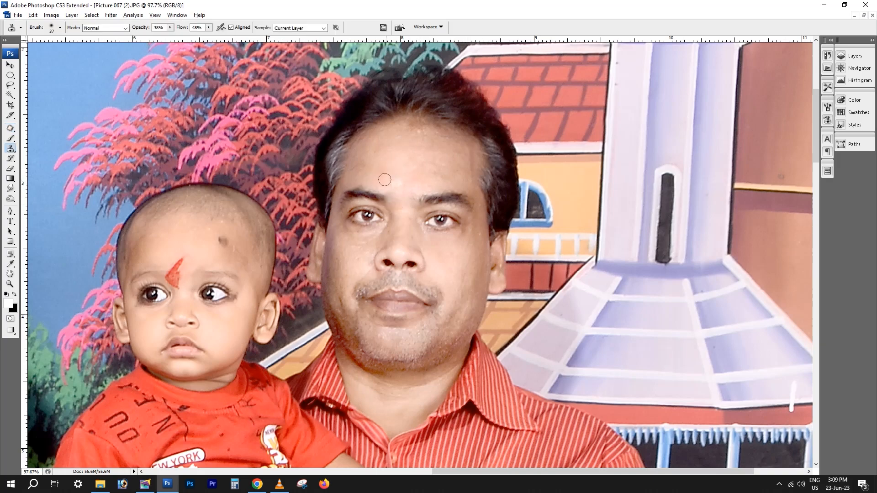
scroll(415, 180, "down", 8)
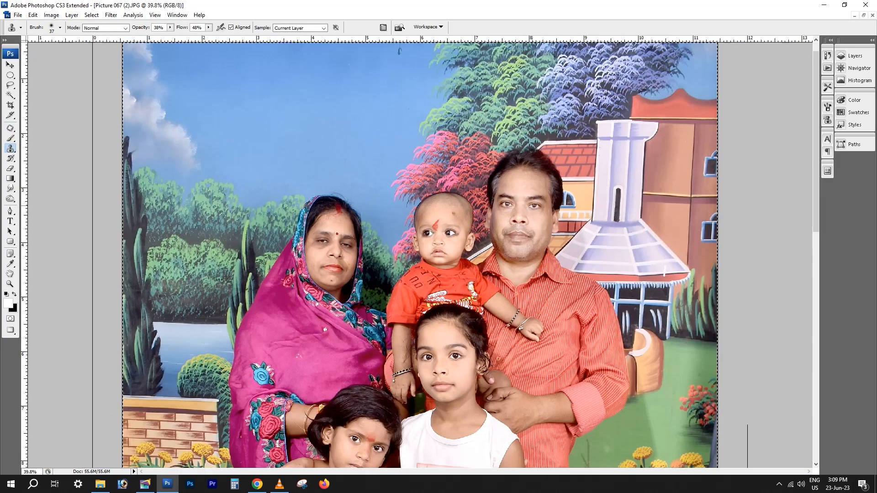
scroll(528, 250, "up", 7)
right_click(518, 242)
left_click_drag(548, 261, 551, 261)
left_click(519, 221, "alt")
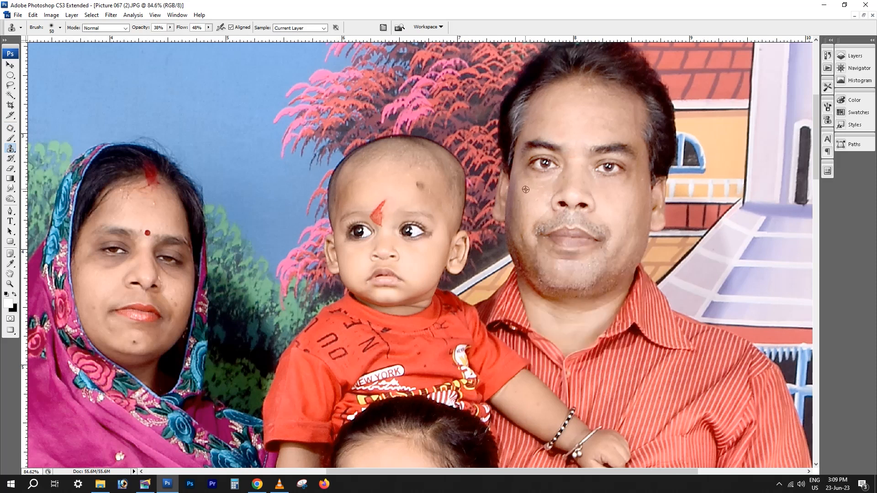
left_click(526, 189, "alt")
mouse_move(521, 212)
left_mouse_down()
mouse_move(518, 167)
mouse_move(524, 215)
mouse_move(515, 243)
mouse_move(528, 263)
left_mouse_up()
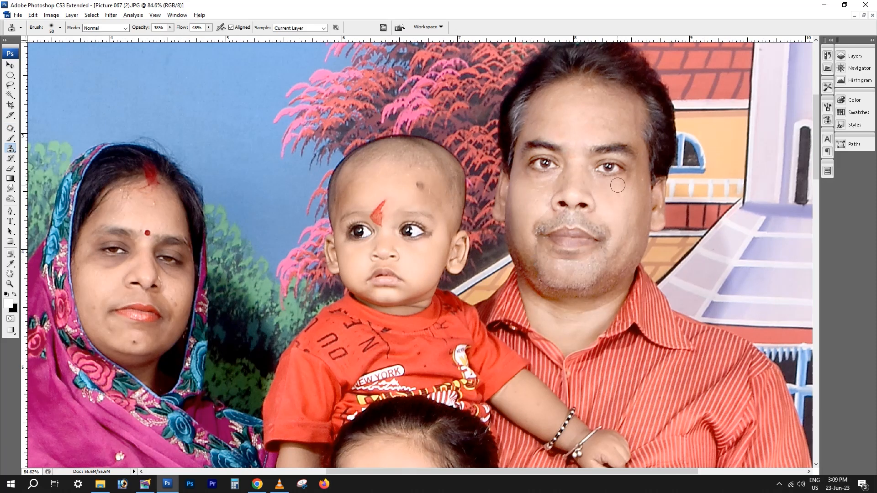
scroll(197, 241, "down", 12)
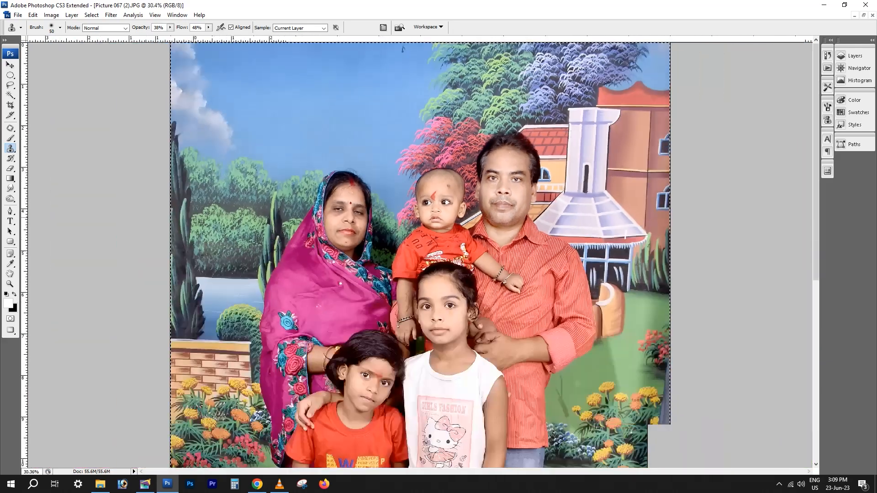
Copy the baby's face in the first photo to a new layer using a feathered elliptical selection
scroll(368, 291, "up", 2)
scroll(369, 292, "down", 5)
key("v")
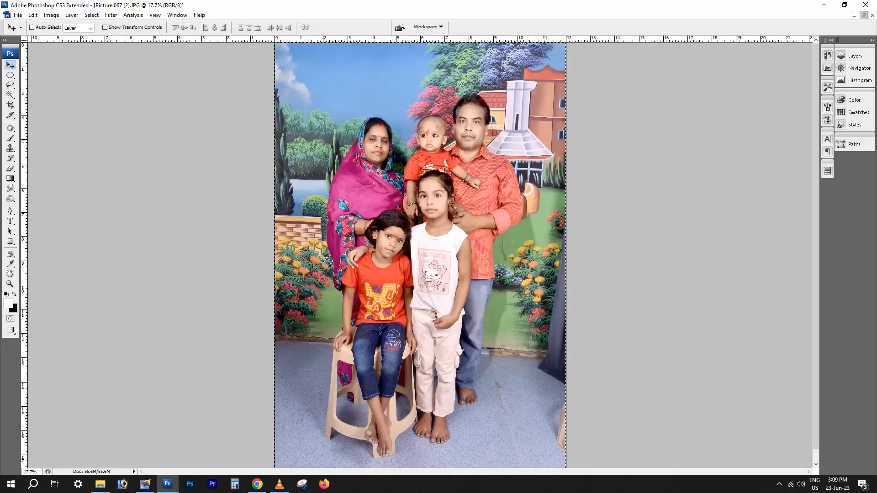
left_click(864, 15)
scroll(548, 228, "down", 8)
left_click(233, 278)
scroll(237, 276, "down", 10)
scroll(217, 238, "up", 10)
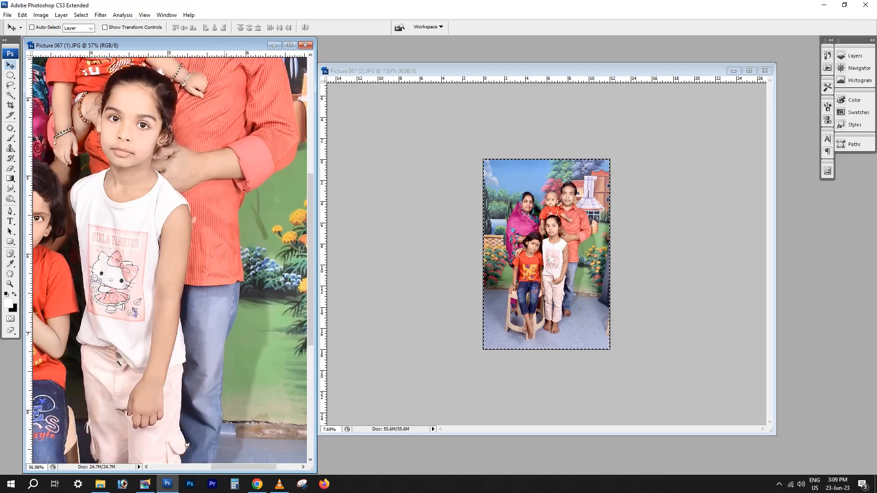
scroll(215, 240, "down", 8)
scroll(213, 241, "up", 12)
scroll(201, 244, "up", 1)
key("m")
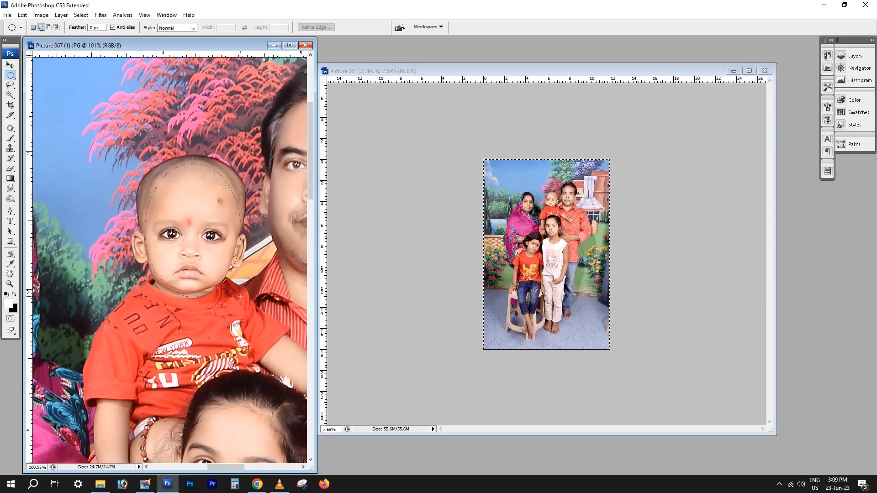
left_click_drag(240, 297, 241, 296)
key("ctrl+alt+d")
key("Return")
key("ctrl+j")
Try to place the copied baby's face over the baby's face in the second photo
key("v")
left_click_drag(182, 238, 510, 223)
scroll(552, 204, "up", 10)
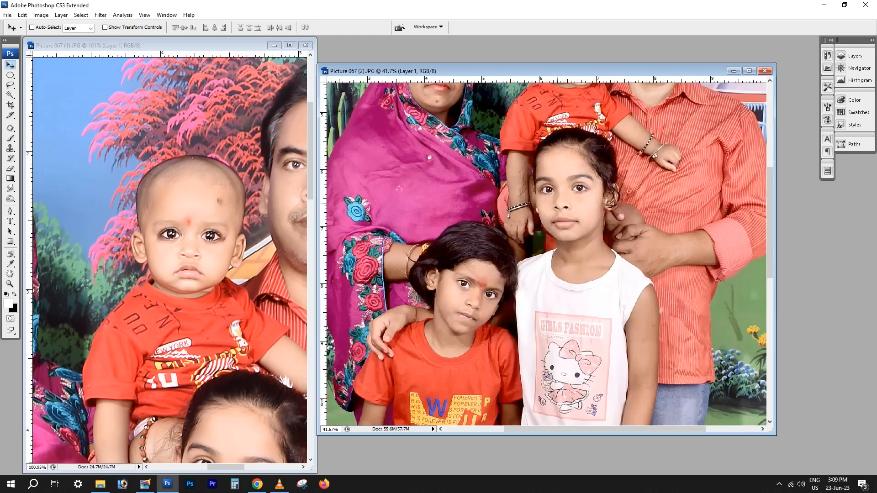
left_click_drag(611, 91, 574, 309)
left_click_drag(574, 310, 550, 285)
key("ctrl+t")
key("Return")
Crop the whole first photo to 12 × 18 inches at 300 pixels per inch
left_click(213, 211)
scroll(213, 210, "down", 9)
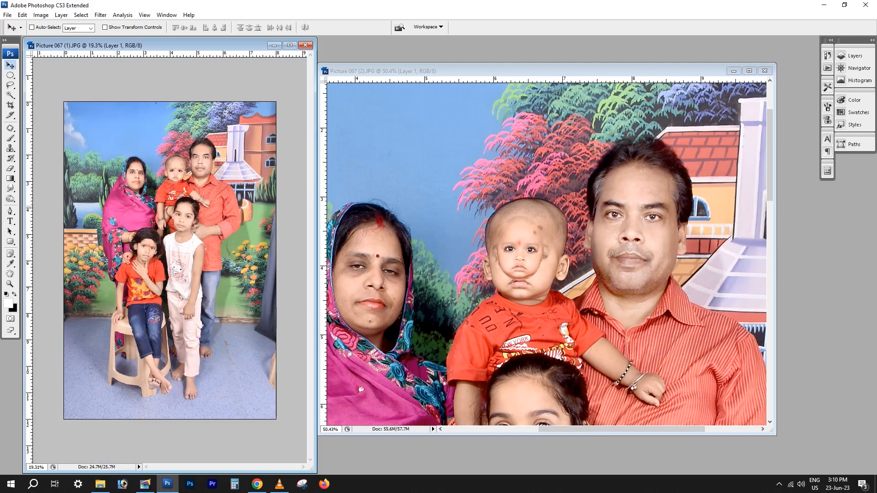
key("c")
left_click_drag(64, 101, 278, 421)
key("Return")
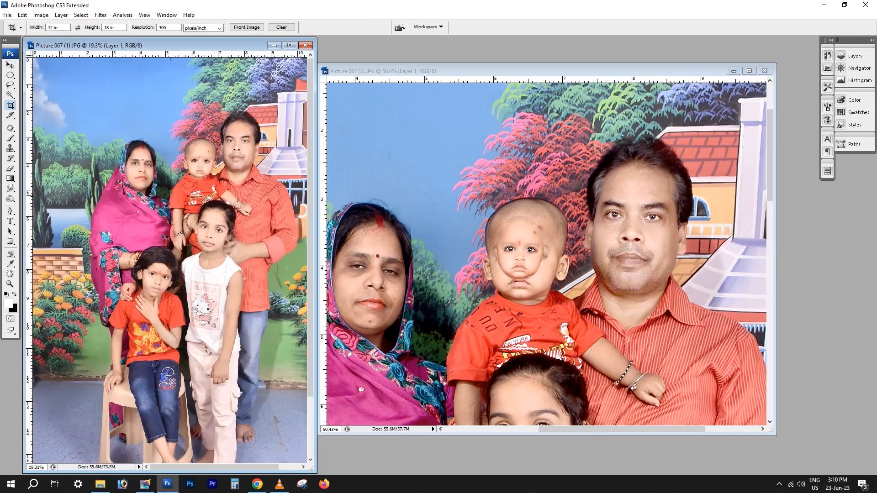
Undo the last placement of the small face over the baby in the second photo
scroll(170, 260, "down", 2)
key("ctrl+Tab")
key("ctrl+z")
key("ctrl+Tab")
Bring the resized baby's face layer from the first photo into the second and align it over the baby's face
scroll(196, 192, "up", 7)
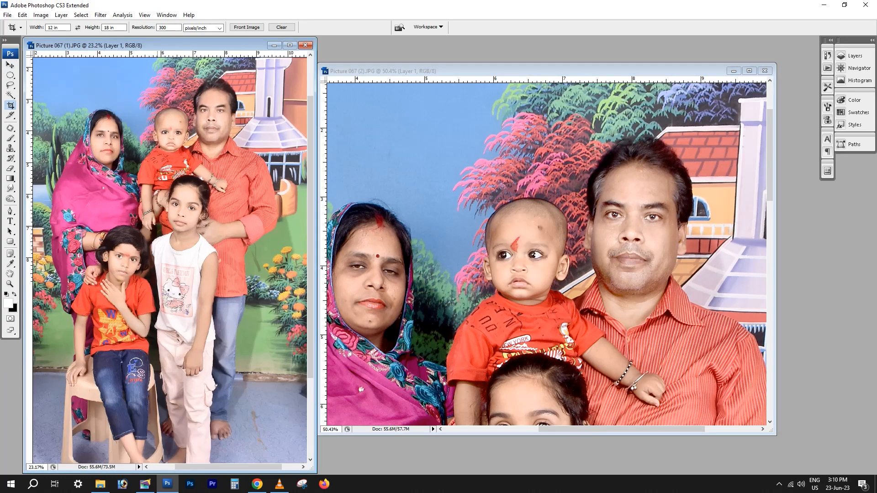
left_click_drag(224, 242, 246, 326)
key("ctrl+z")
key("ctrl+z")
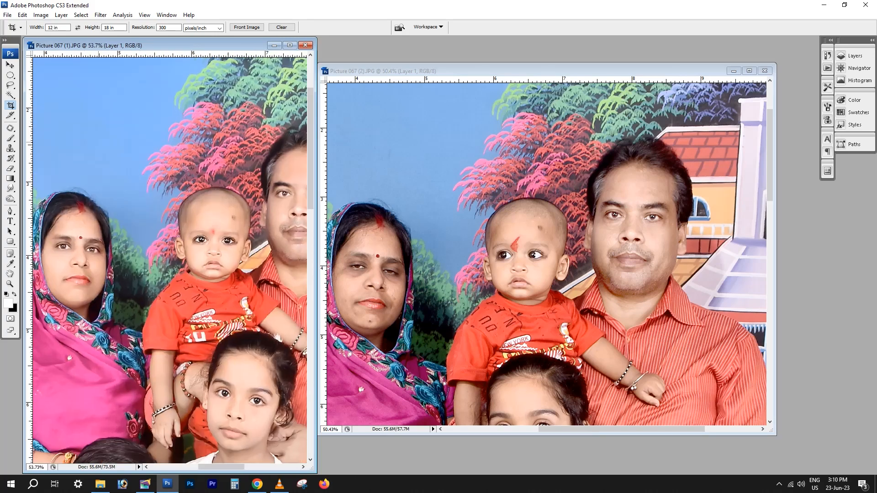
scroll(204, 213, "up", 3)
key("v")
right_click(211, 228)
left_click(230, 234)
left_click_drag(229, 235, 528, 243)
key("ctrl+t")
key("Return")
scroll(563, 271, "up", 4)
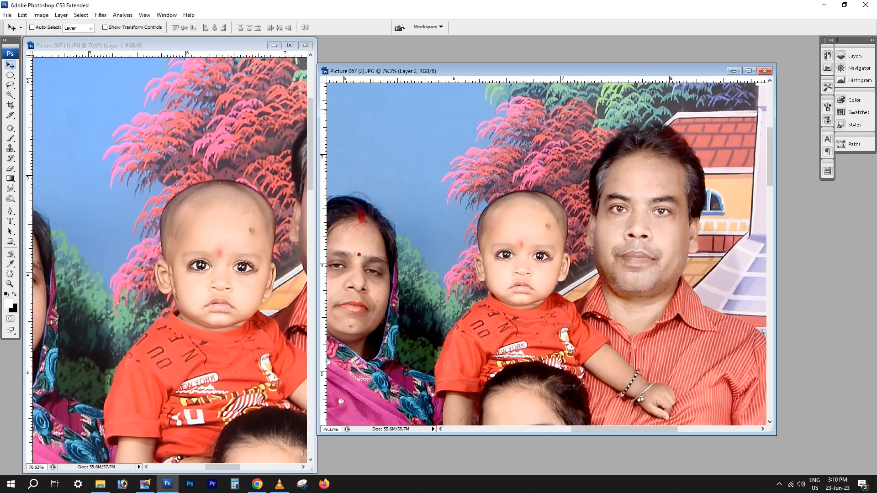
mouse_move(494, 286)
left_mouse_down()
mouse_move(498, 342)
mouse_move(491, 302)
mouse_move(498, 283)
mouse_move(492, 287)
left_mouse_up()
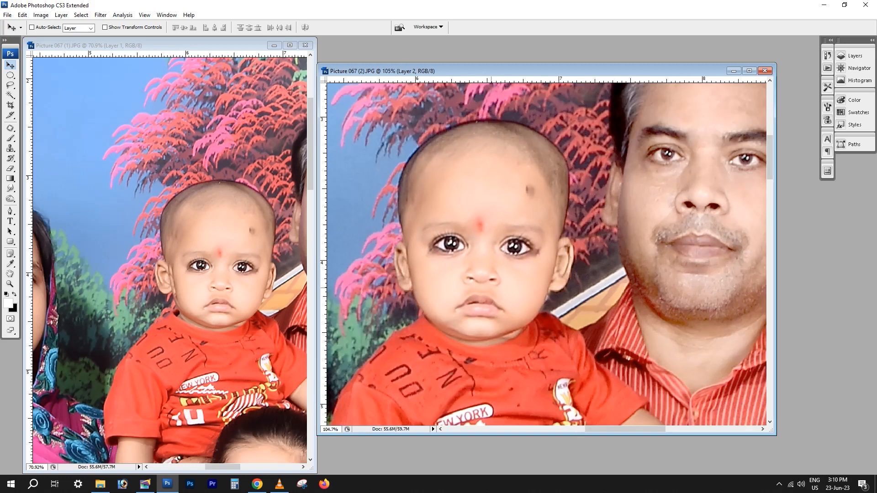
Erase the pasted face's edges around the ear and head to blend them, enlarging the eraser brush to 100 pixels
key("e")
right_click(622, 255)
key("Return")
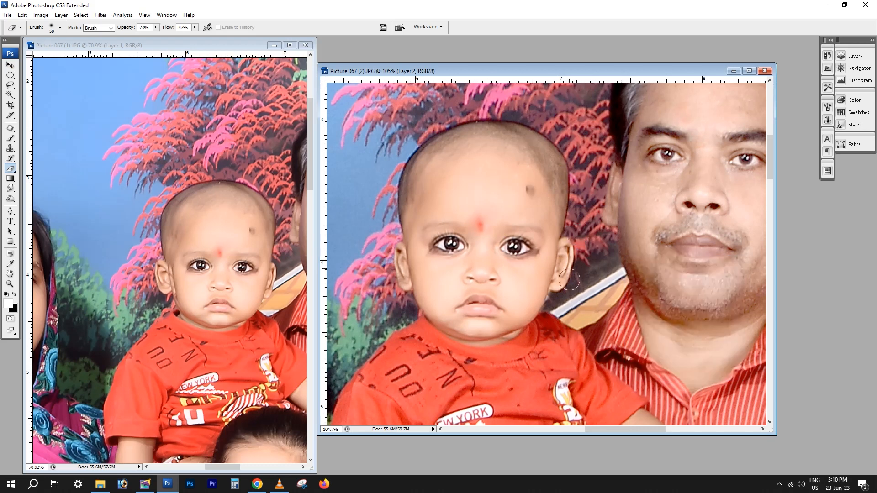
left_click_drag(572, 250, 559, 300)
left_click_drag(570, 237, 565, 293)
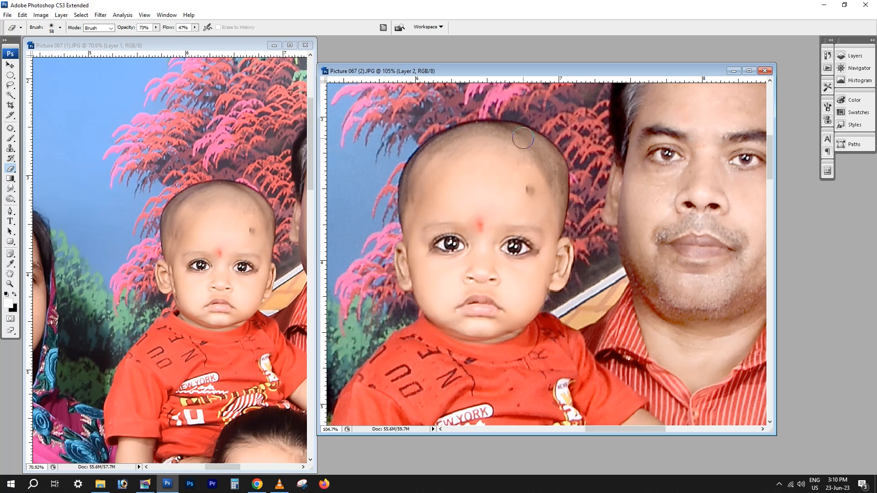
key("bracketright")
key("bracketright")
key("bracketright")
key("bracketright")
key("bracketright")
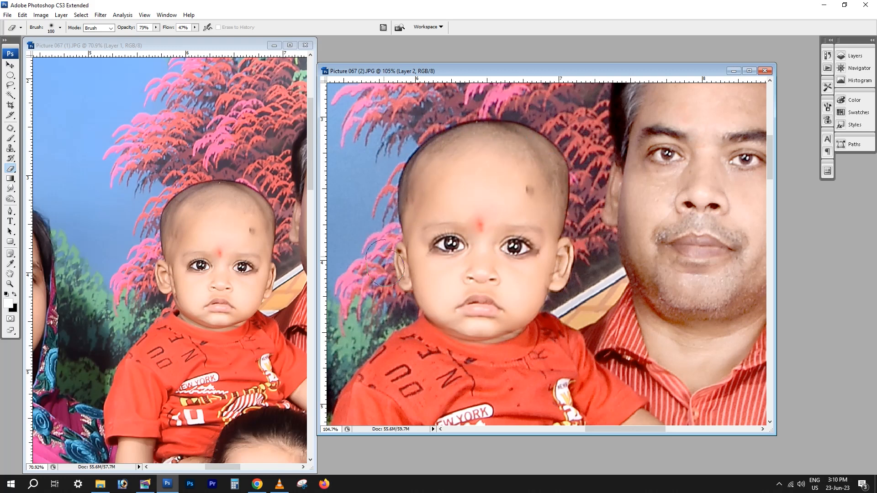
Adjust the pasted baby face's brightness with Levels to match the rest of the second photo
scroll(536, 376, "down", 1)
key("ctrl+0")
key("i")
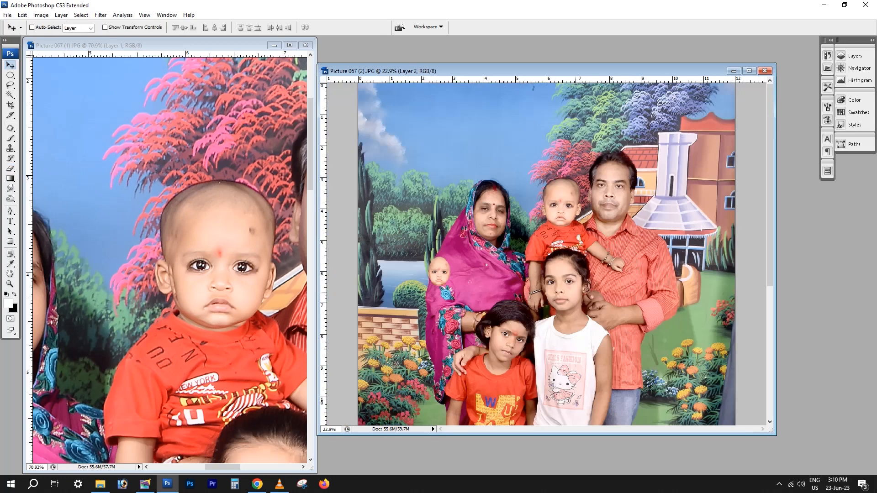
key("ctrl+l")
left_click_drag(851, 272, 846, 273)
key("Return")
Delete the copied face layer from the first photo and return to the baby's face in the second photo
right_click(215, 267)
left_click(231, 273)
key("Delete")
left_click(584, 226)
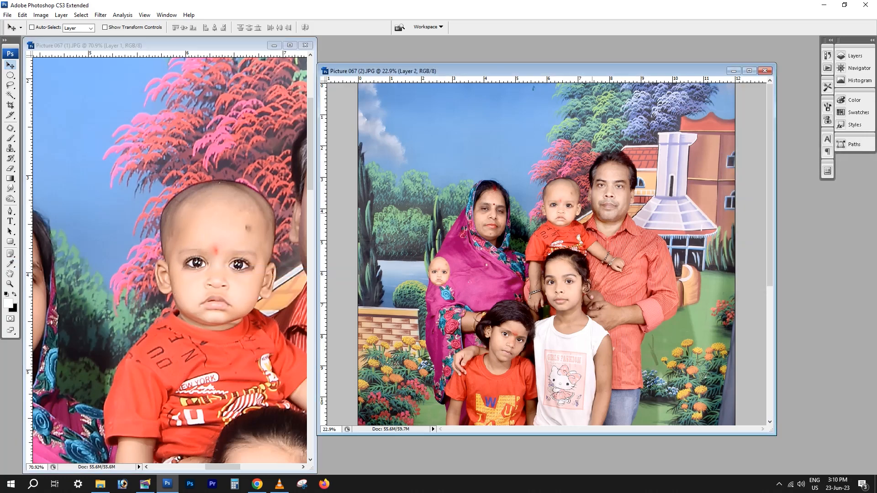
scroll(584, 227, "up", 5)
scroll(557, 170, "up", 4)
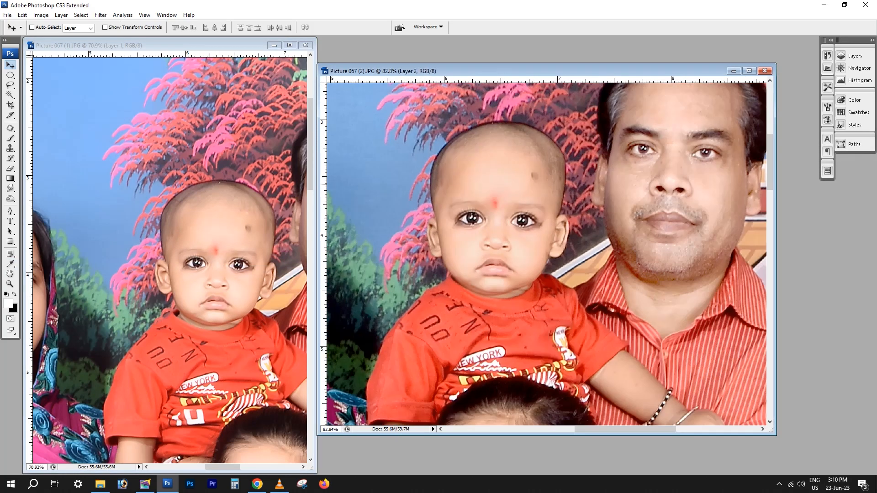
Nudge the pasted baby face into alignment at 50% opacity and restore the layer to full opacity
left_click_drag(557, 170, 516, 199)
key("5")
scroll(558, 170, "up", 3)
left_click_drag(438, 298, 517, 238)
key("Right")
key("Right")
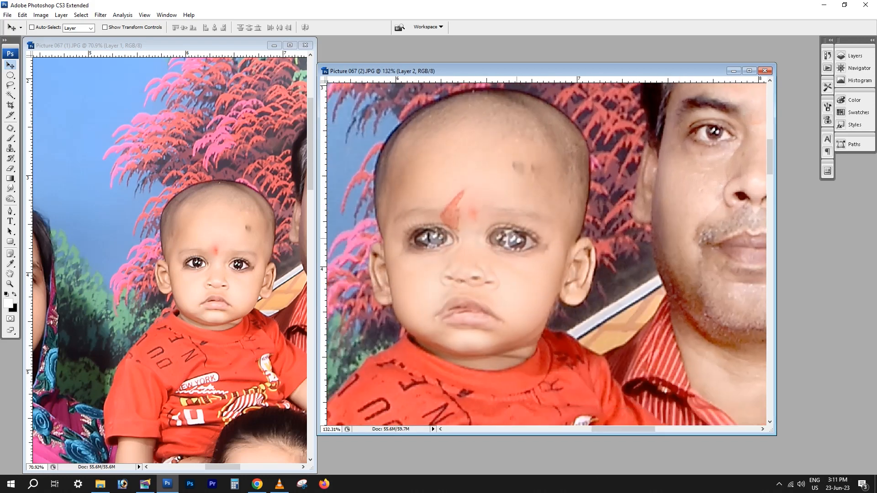
key("0")
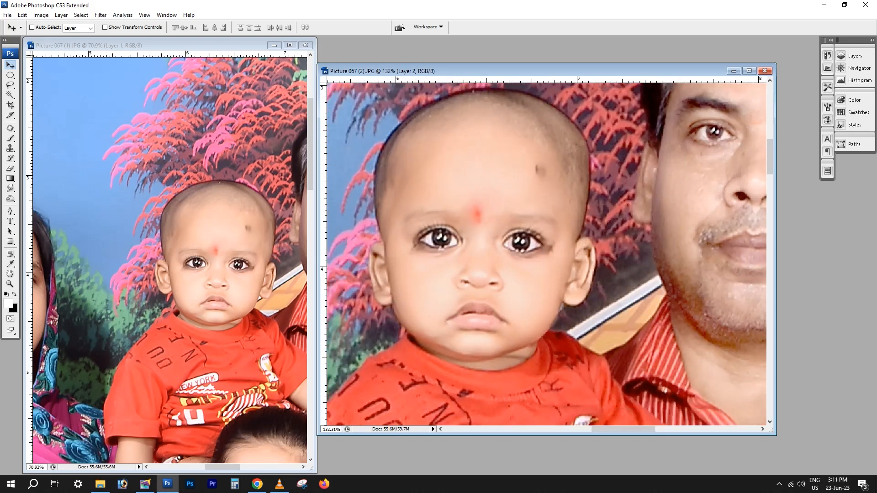
key("ctrl+t")
key("Return")
scroll(528, 300, "down", 10)
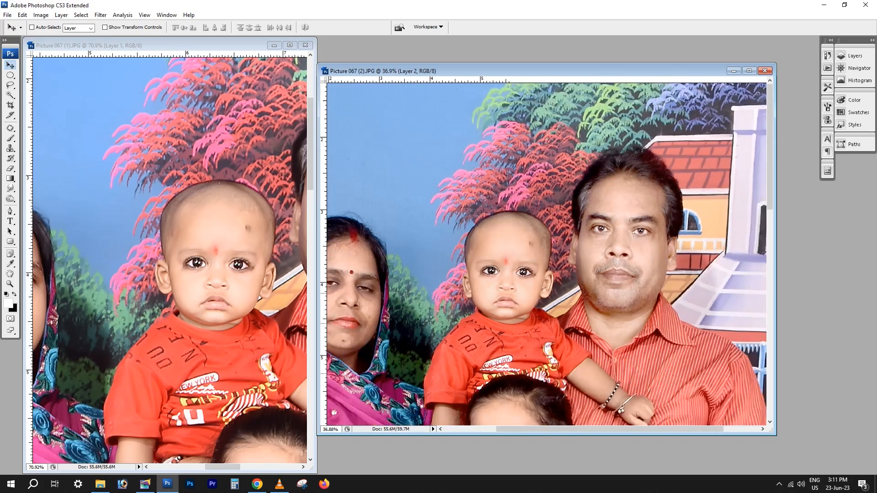
Select the woman's face in the first photo with an elliptical selection and try to copy it
left_click(158, 213)
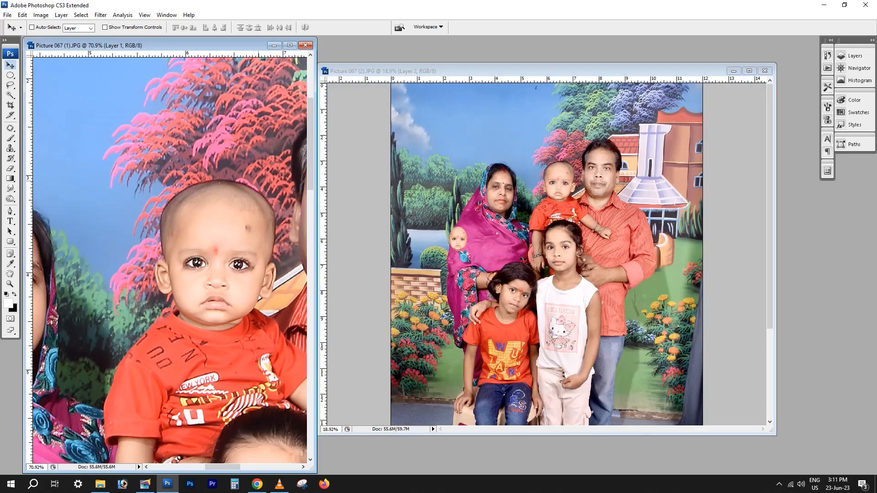
scroll(238, 188, "down", 5)
left_click(612, 192)
scroll(612, 192, "up", 5)
scroll(612, 192, "down", 6)
left_click(204, 230)
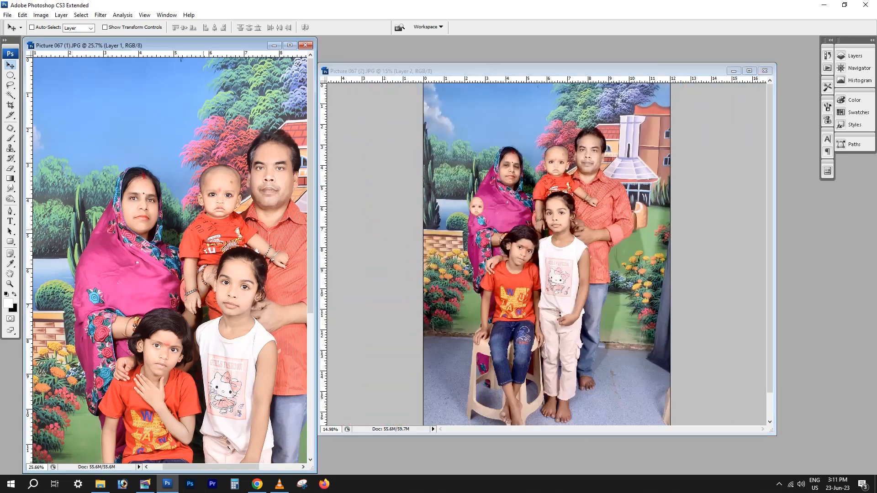
scroll(143, 163, "up", 5)
key("m")
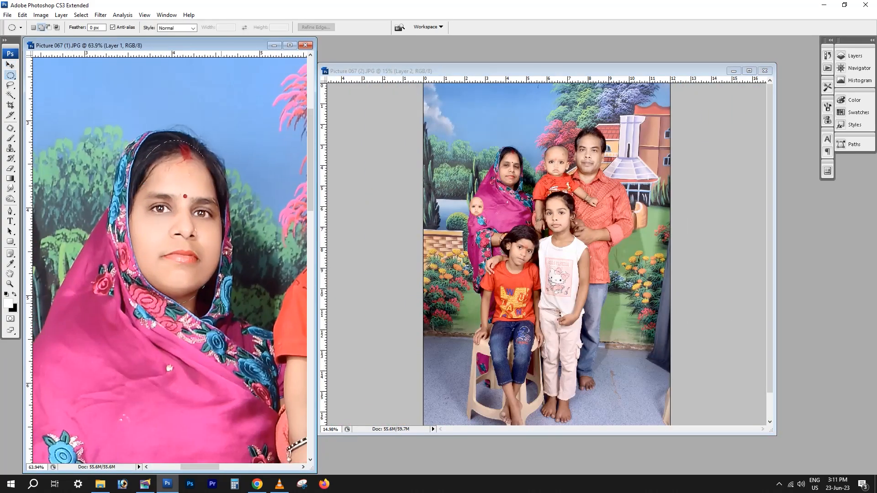
left_click_drag(205, 302, 228, 303)
key("ctrl+c")
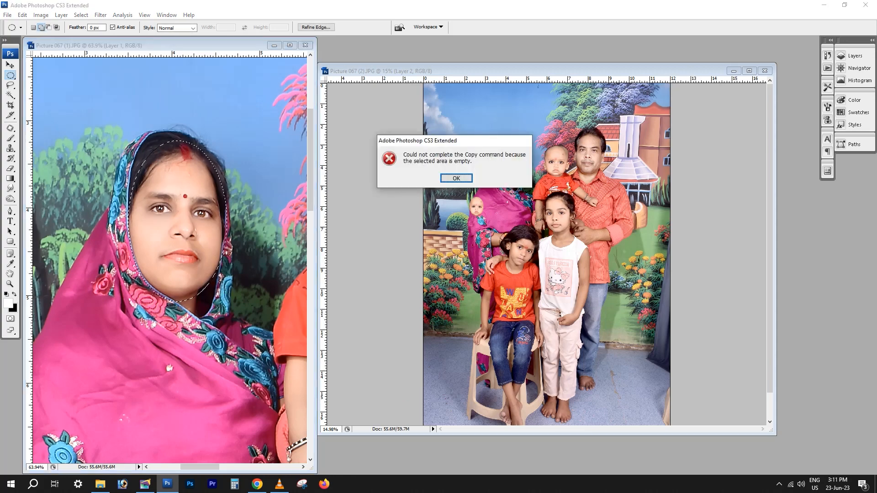
key("Return")
Copy the woman's face from the first photo's image layer to a new layer and bring it into the second photo
key("v")
right_click(214, 317)
left_click(229, 323)
key("ctrl+c")
key("ctrl+v")
left_click_drag(196, 248, 483, 201)
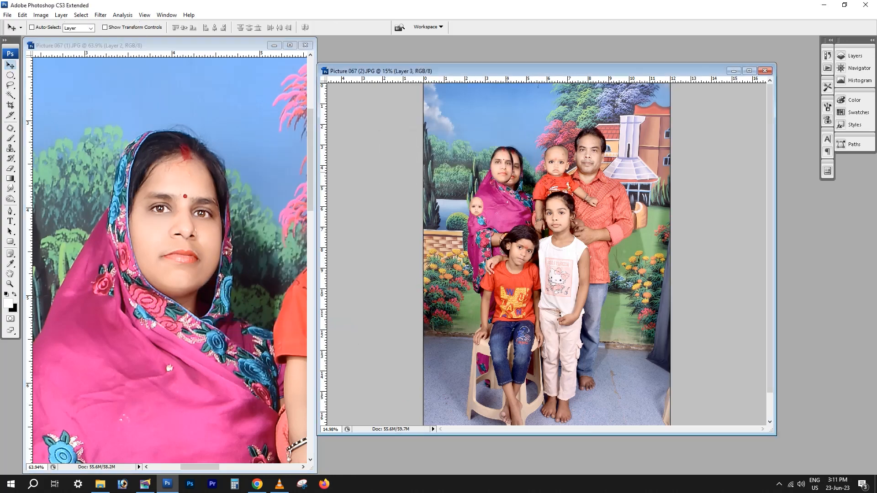
Remove the stray baby face from the woman's arm in the second photo and move the pasted woman's face over the original
right_click(471, 200)
left_click(489, 204)
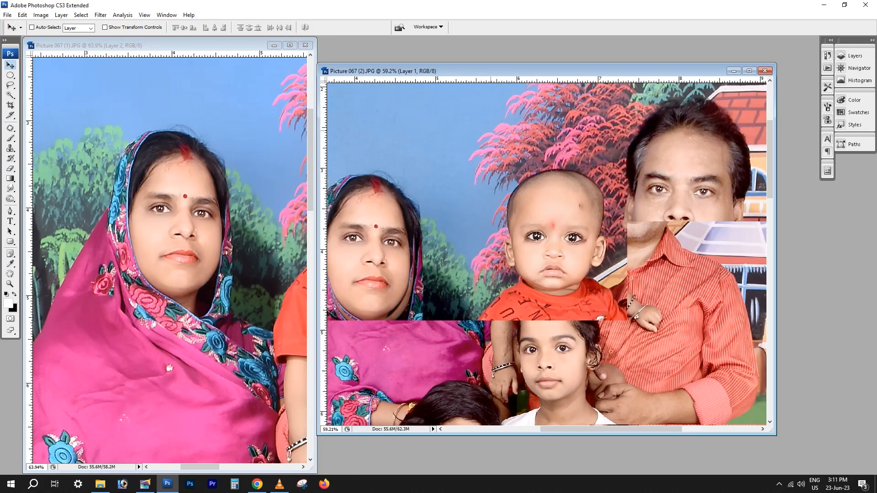
left_click_drag(491, 131, 555, 163)
right_click(430, 311)
left_click(440, 318)
left_click_drag(437, 314, 443, 328)
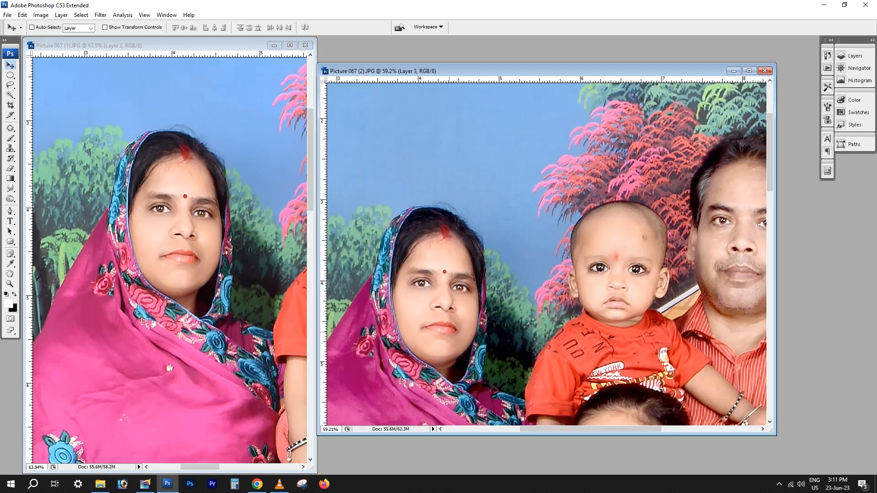
Stretch the pasted woman's face to 102.4% width and compare it with the original at 50% opacity
key("ctrl+t")
left_click_drag(484, 295, 487, 295)
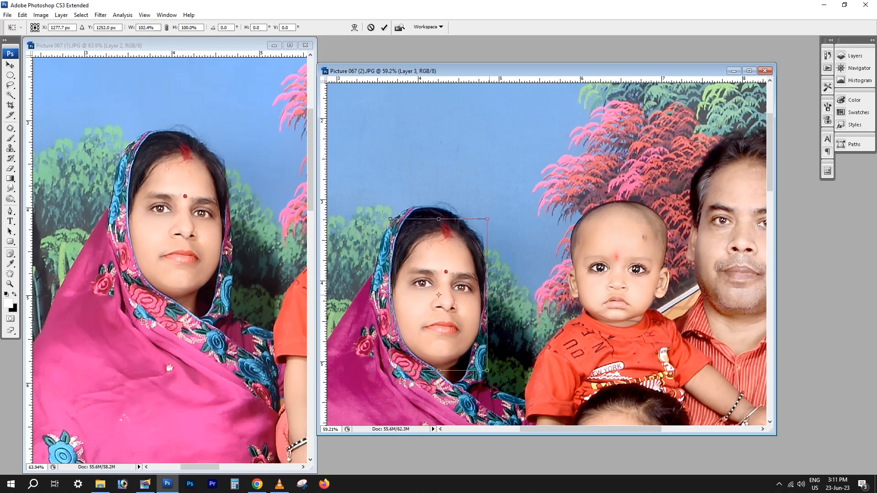
key("Return")
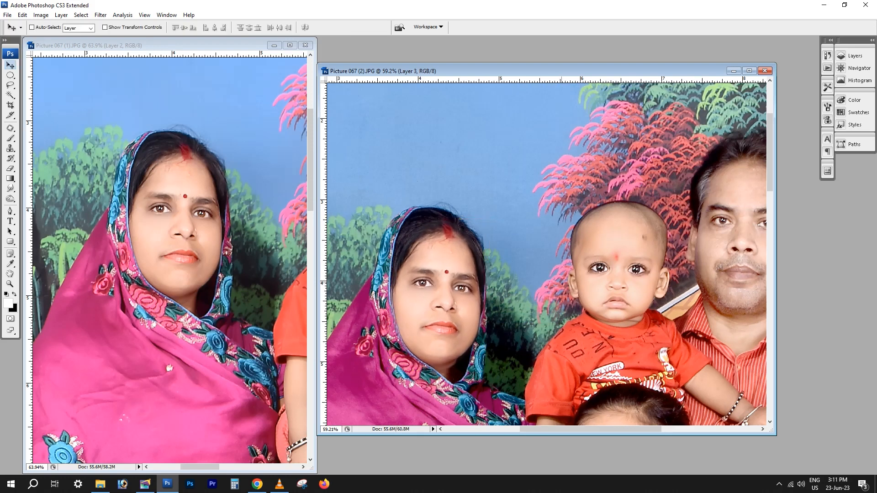
key("5")
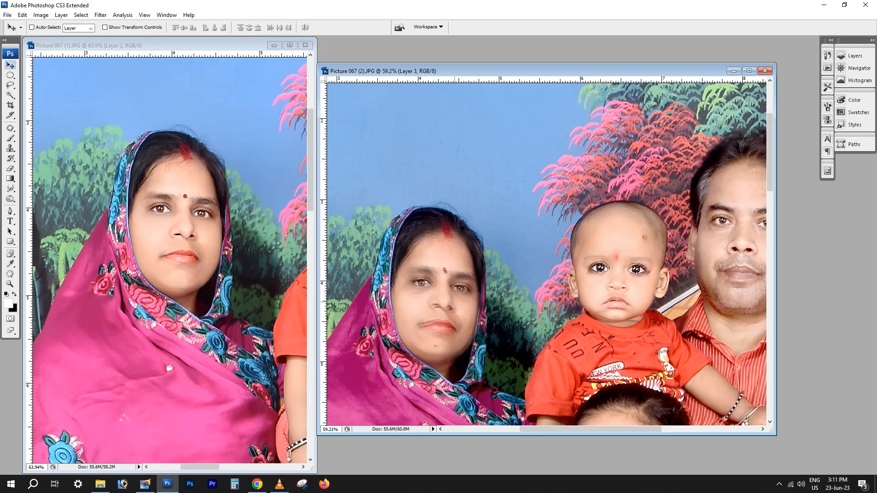
key("0")
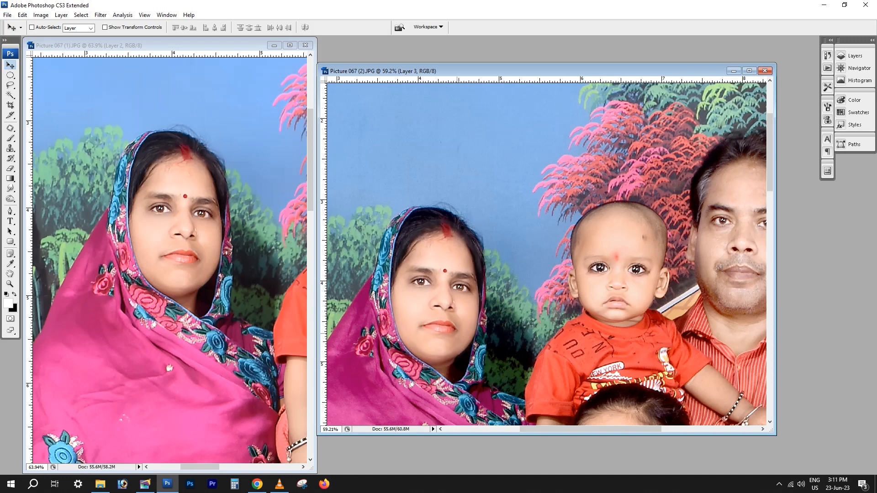
Try to shift the pasted woman's face slightly down over the original
scroll(460, 353, "up", 7)
key("e")
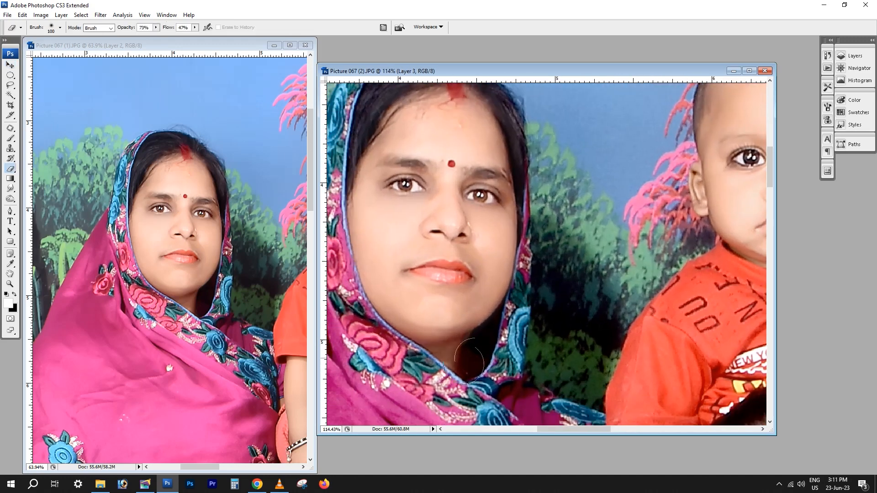
key("v")
right_click(451, 283)
left_click_drag(445, 281, 470, 302)
key("ctrl+z")
Inspect the woman's eyes, mouth and chin up close at 50% layer opacity and return the layer to full opacity
key("5")
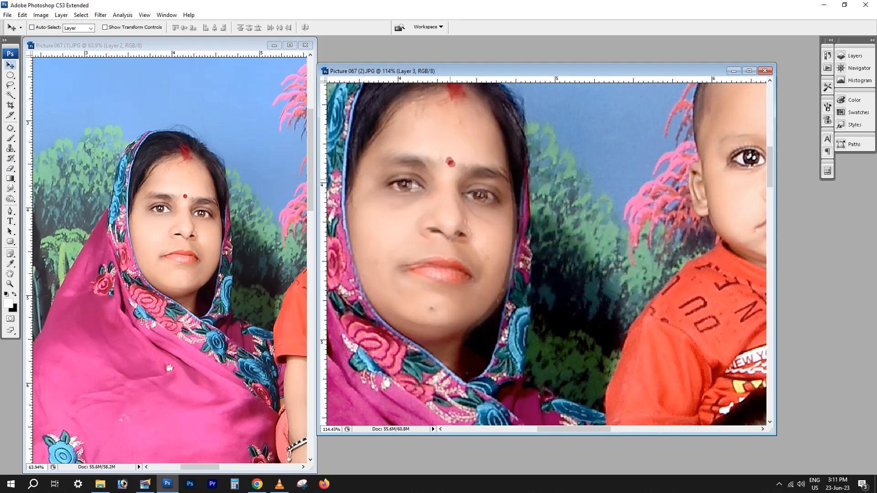
scroll(454, 190, "up", 2)
scroll(491, 276, "left", 1)
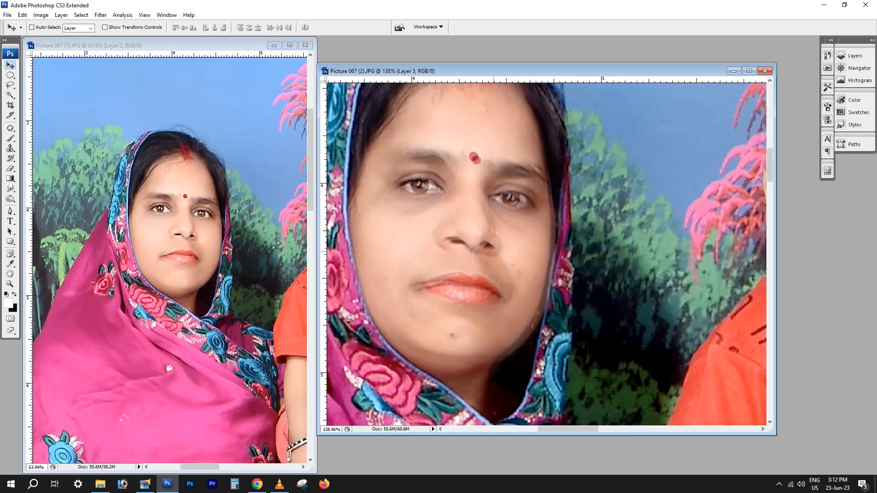
key("0")
Flatten the second photo's layers and close the first photo without saving it
scroll(493, 249, "down", 15)
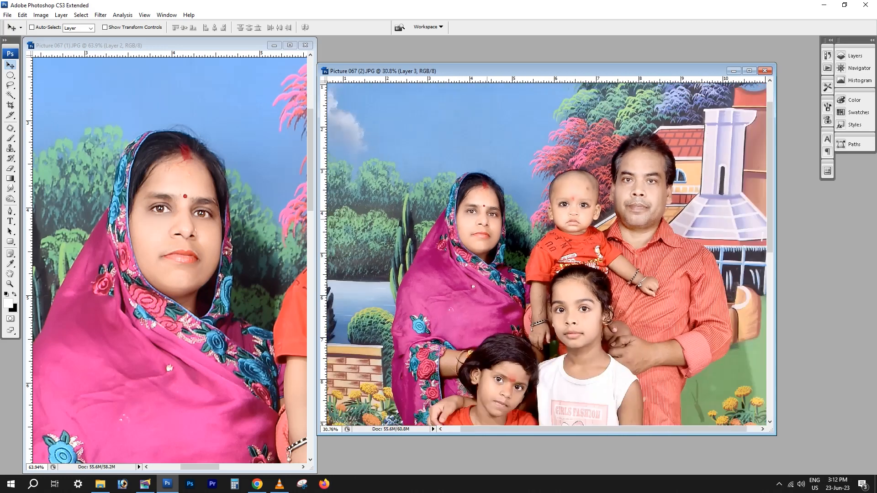
scroll(546, 254, "down", 2)
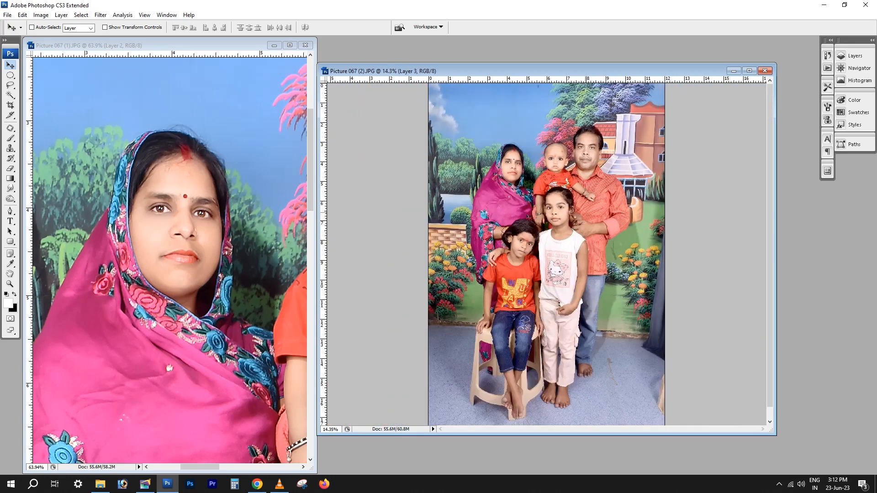
scroll(546, 254, "down", 2)
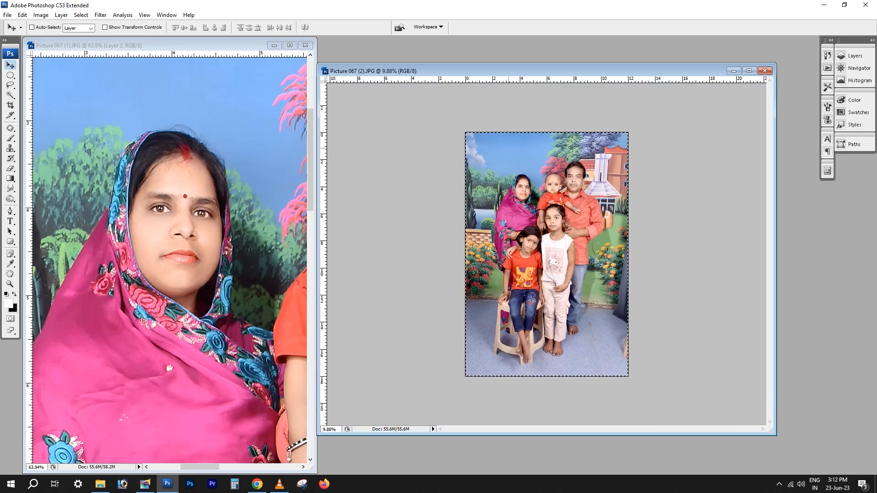
left_click(305, 45)
key("n")
scroll(563, 196, "up", 10)
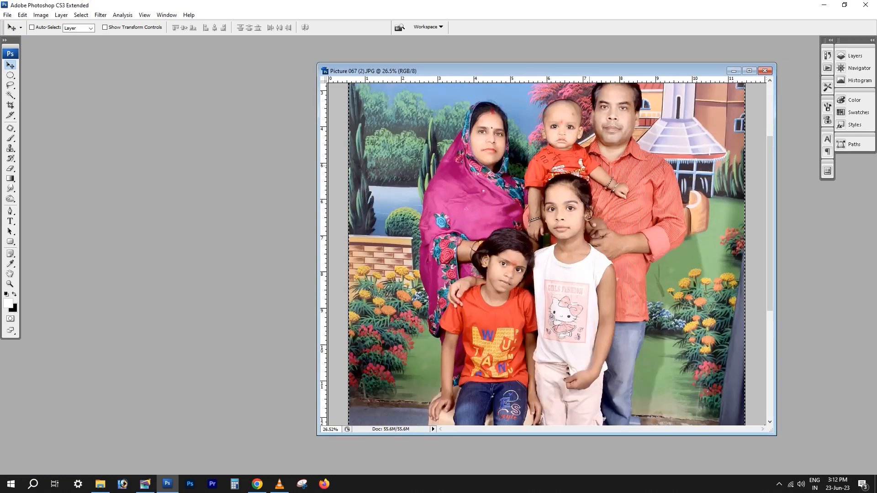
scroll(546, 254, "down", 8)
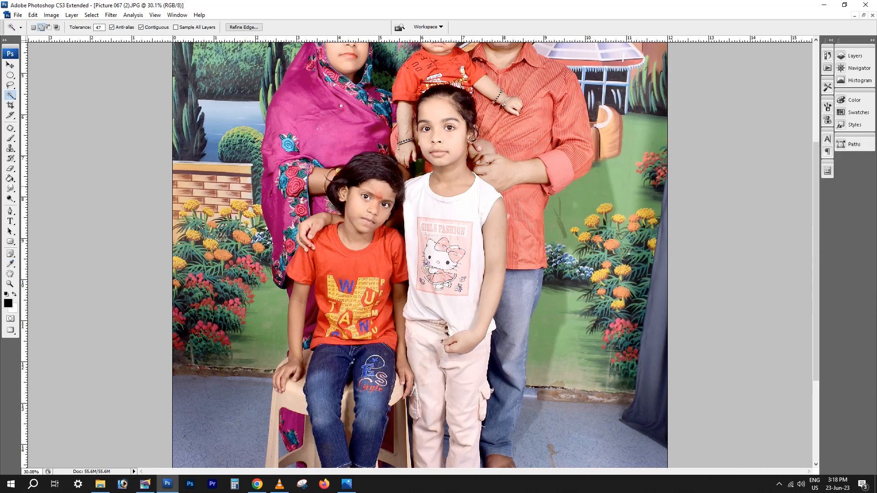
Feather the standing girl's face and man's hand selection by 5 pixels and set its Levels shadow input to 9
key("alt+ctrl+d")
key("Return")
key("alt+shift")
key("ctrl+alt+d")
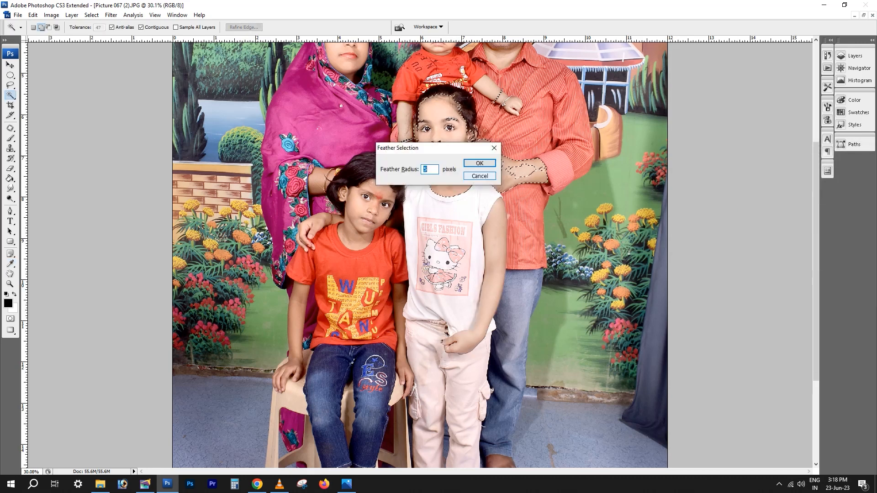
key("Return")
key("ctrl+l")
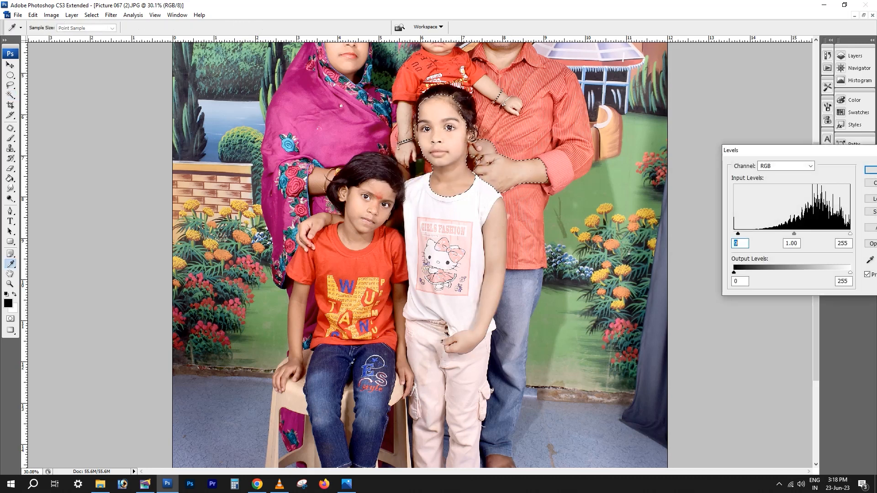
key("Return")
Clear the current selection and select the seated girl's face skin with the Magic Wand
left_click(10, 199)
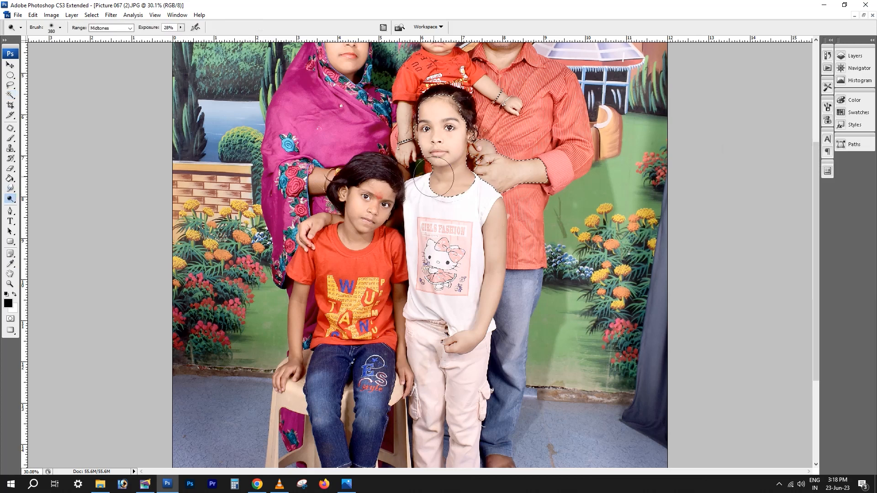
key("ctrl+a")
key("ctrl+d")
left_click(11, 95)
left_click(358, 216)
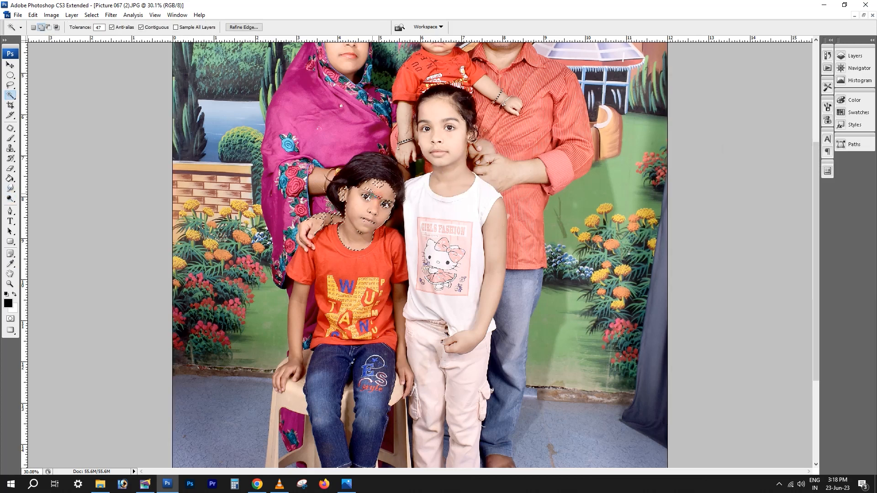
Try to add the seated girl's arm to the skin selection and feather it
left_click(296, 321)
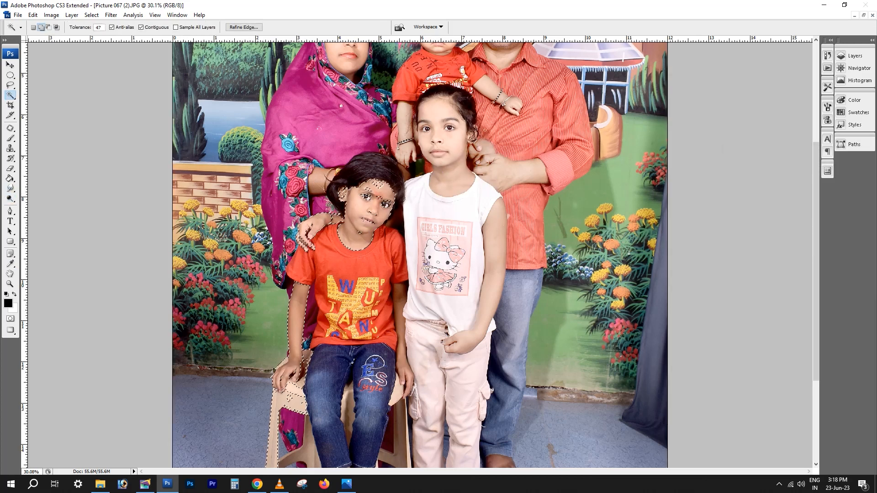
key("ctrl+alt+d")
key("Return")
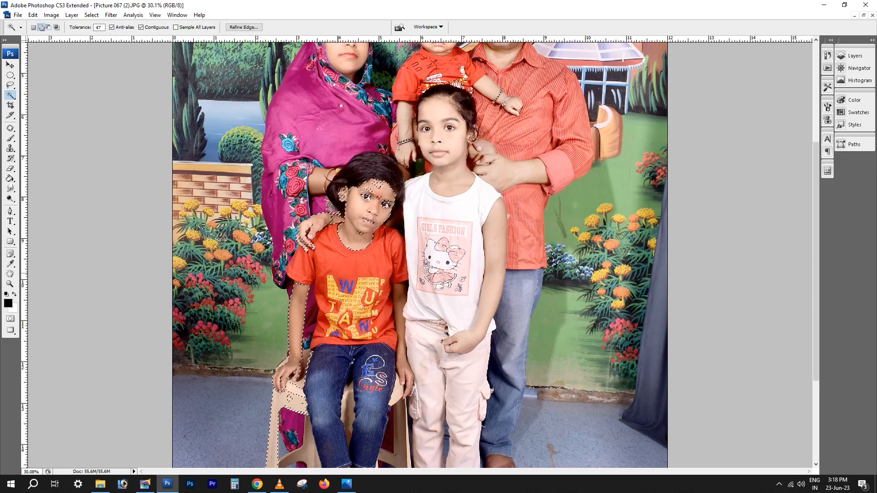
key("ctrl+alt+z")
key("ctrl+alt+z")
Feather the seated girl's face selection, brighten it with Levels shadow input 19 and midtone 1.53, and deselect
key("ctrl+alt+d")
key("Return")
scroll(420, 256, "up", 6)
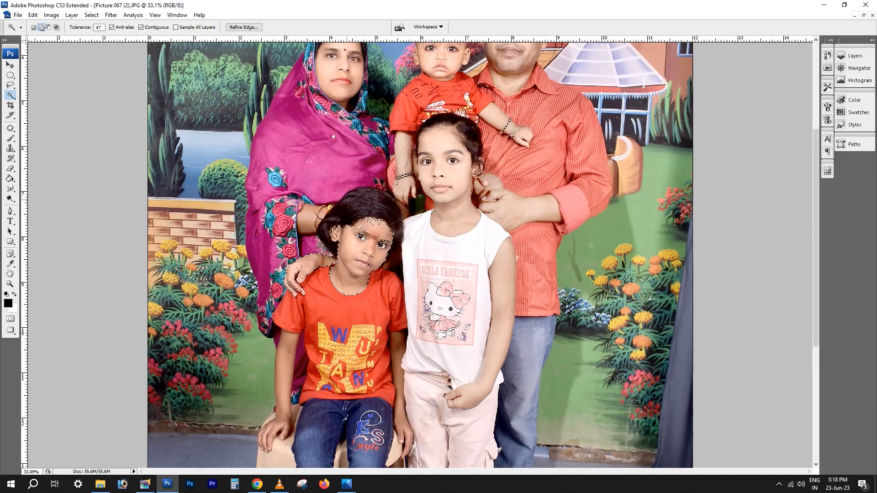
key("ctrl+alt+d")
key("Return")
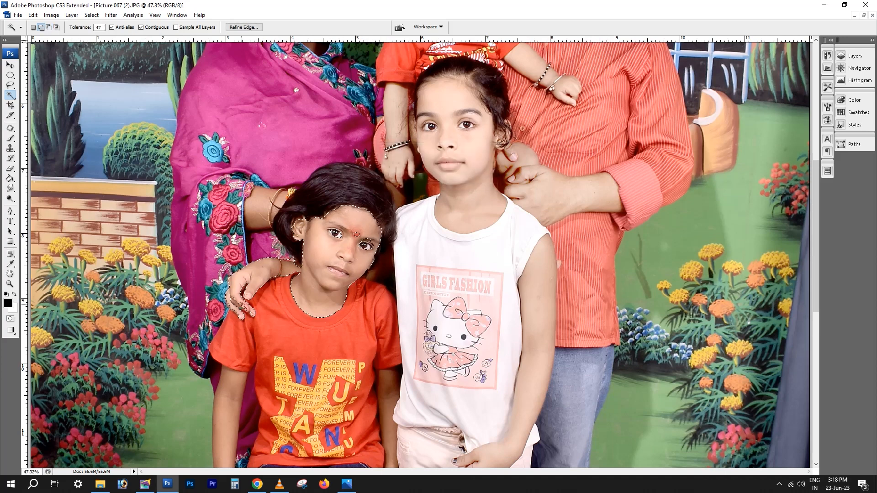
key("ctrl+l")
left_click_drag(735, 234, 742, 234)
left_click_drag(796, 234, 776, 233)
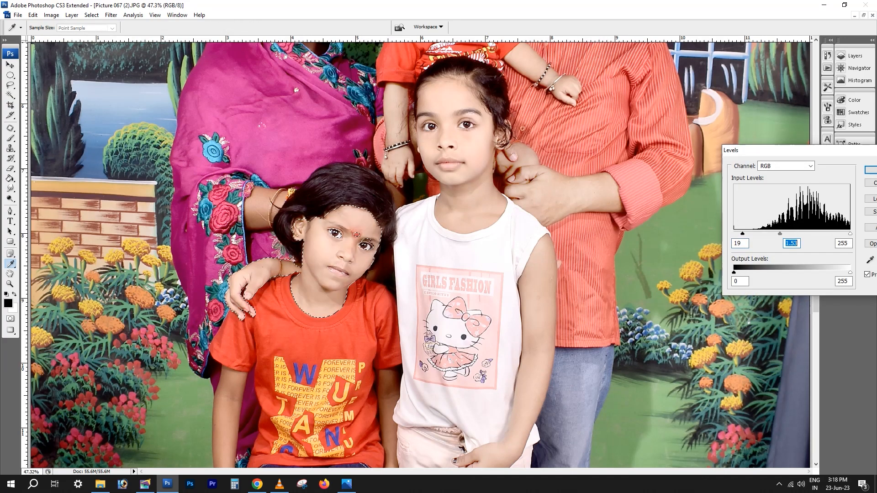
key("Return")
key("ctrl+d")
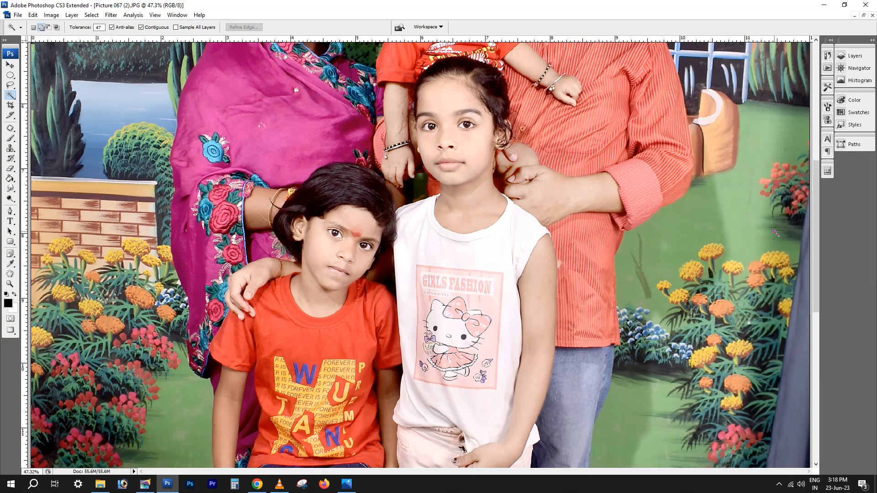
Select the woman's forearm skin with the Magic Wand and apply Levels to it
scroll(554, 252, "down", 5)
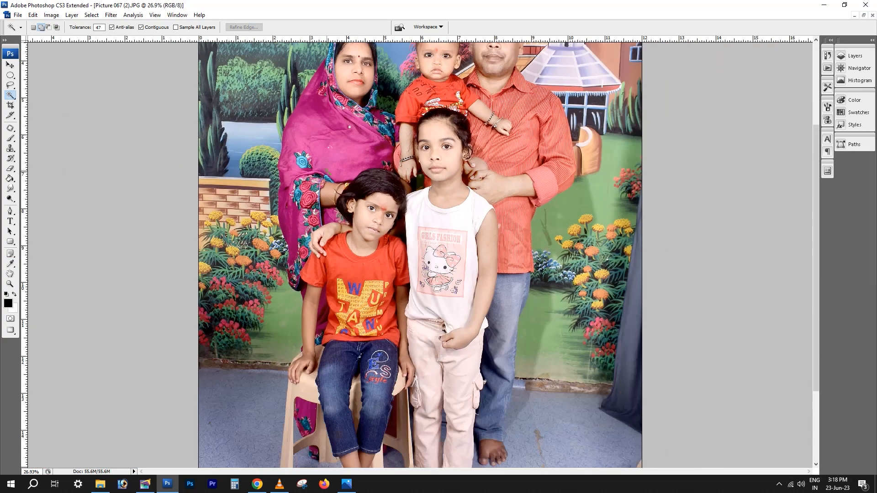
left_click(329, 189)
key("ctrl+alt+l")
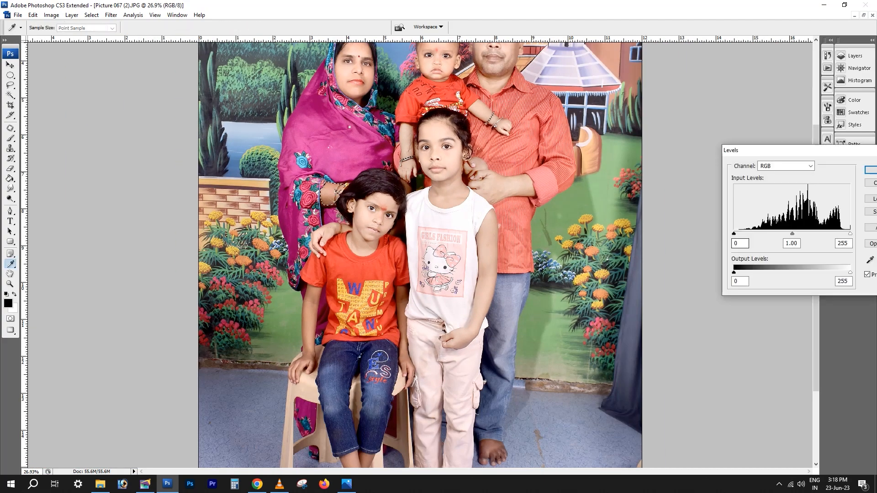
key("Tab")
key("Return")
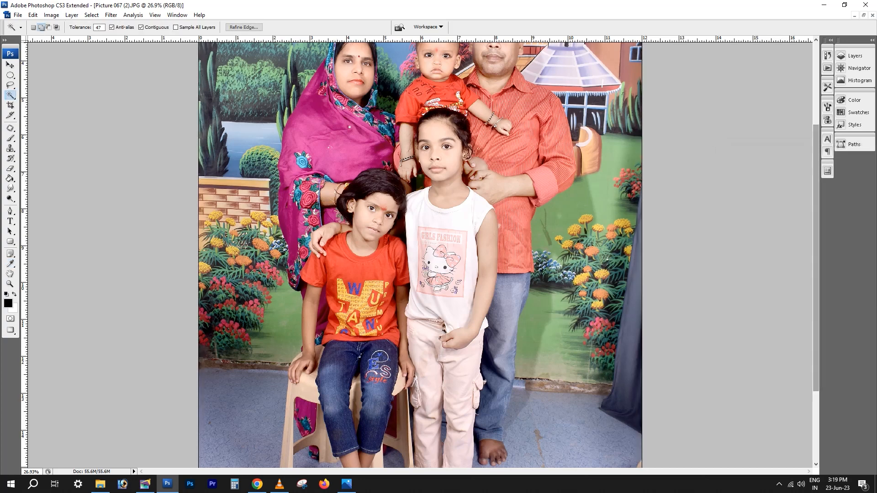
Clear the previous selection and select the bare feet of the man and the standing girl with the Magic Wand
key("ctrl+d")
scroll(450, 382, "down", 3)
left_click(493, 344)
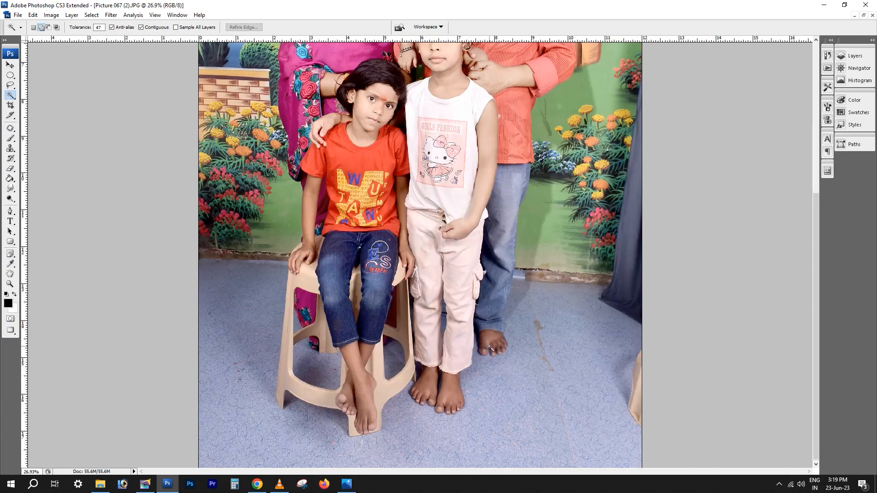
left_click(453, 387)
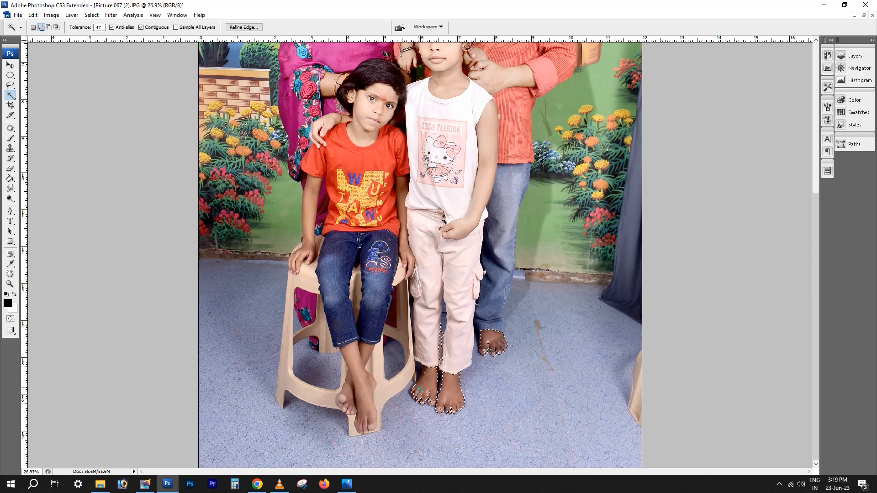
left_click(424, 382)
Feather the feet selection and remove the gap between the standing girl's trouser legs from it with the elliptical marquee
key("ctrl+alt+d")
key("Return")
key("ctrl+shift+i")
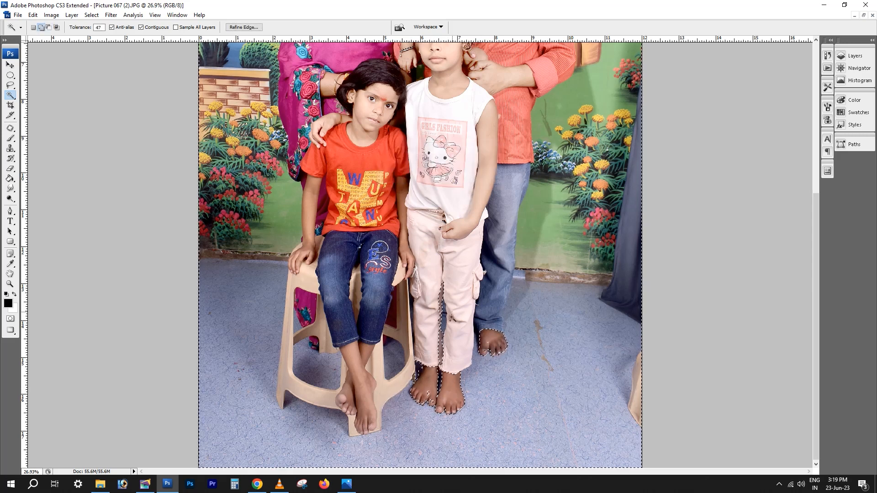
key("m")
left_click_drag(425, 276, 469, 379)
key("ctrl+shift+i")
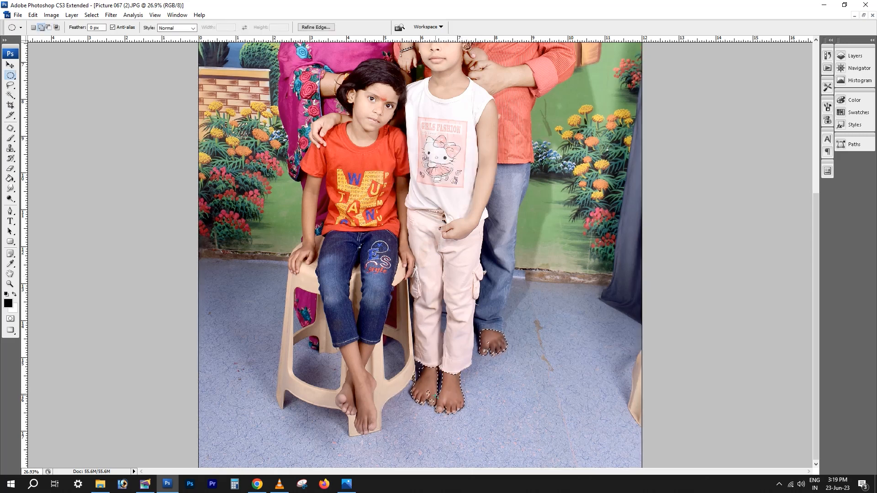
Feather the feet selection again, brighten it with Levels inputs 15, 1.75 and 233 and output black 35, and deselect
key("ctrl+alt+d")
key("Return")
key("ctrl+l")
left_click_drag(734, 234, 741, 234)
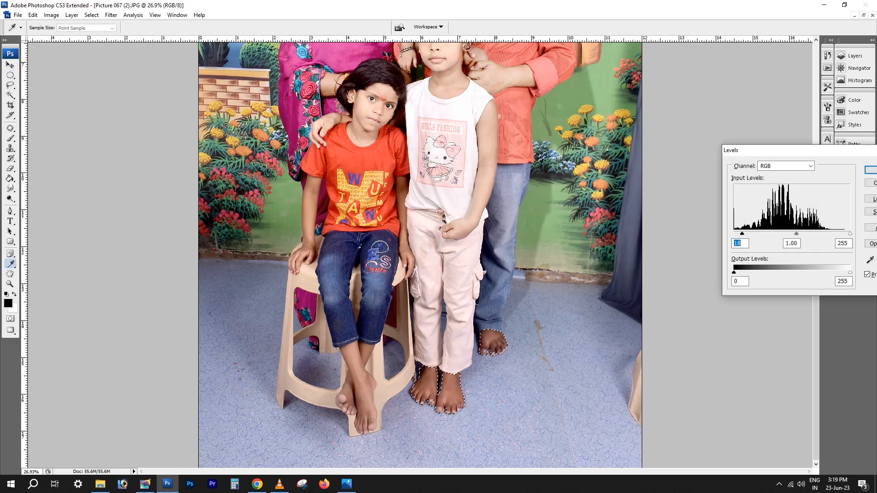
left_click_drag(796, 234, 774, 234)
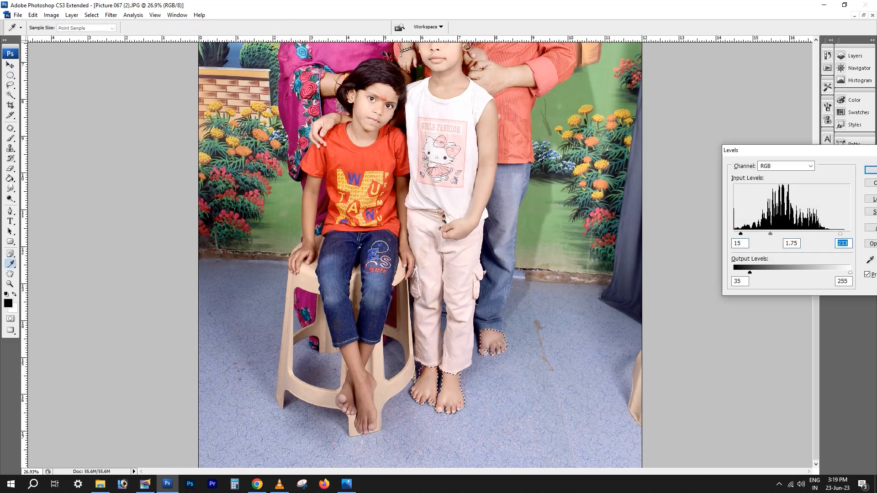
key("Return")
key("w")
key("ctrl+d")
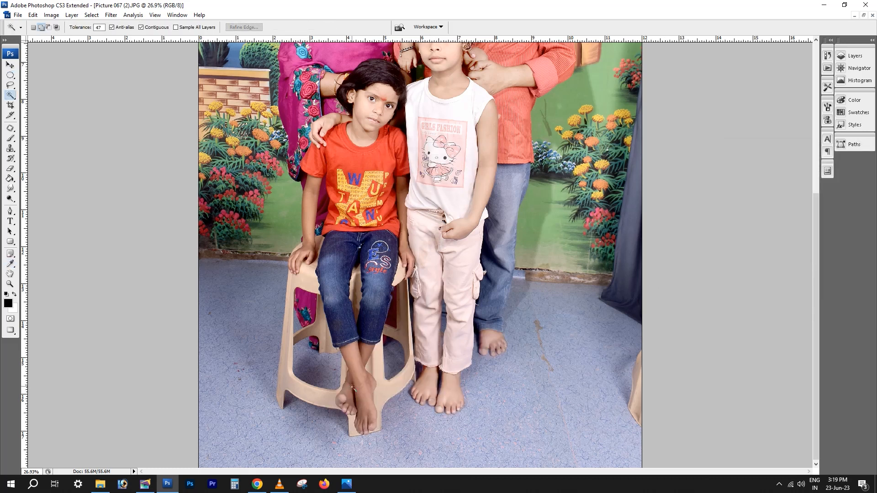
Select the skin of the seated girl's lower legs and feet with the Magic Wand at tolerance 26 and feather it twice
left_click(346, 392)
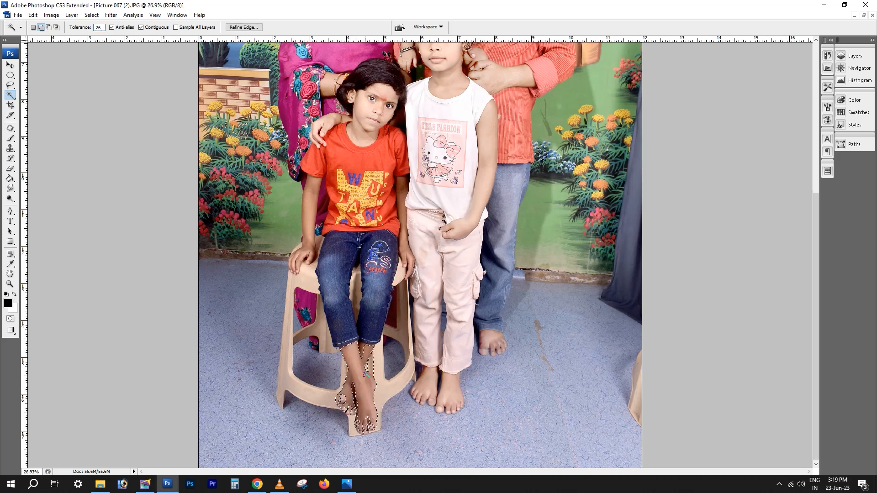
key("ctrl+alt+d")
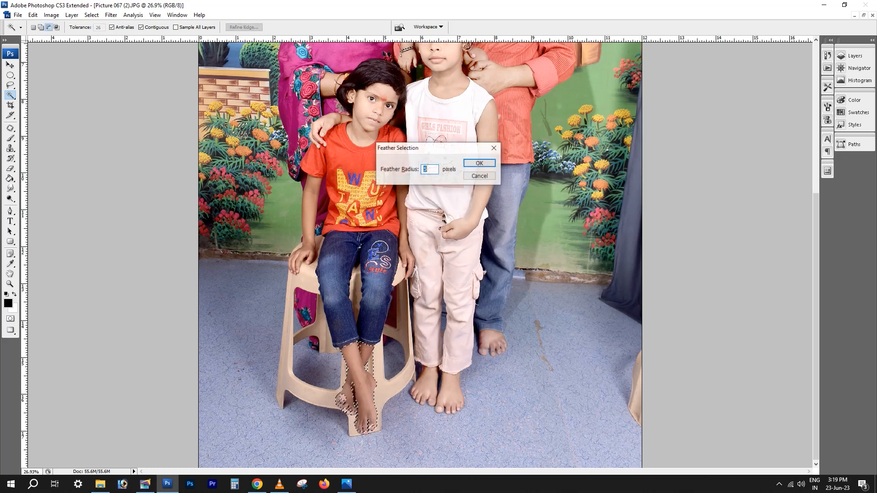
key("Return")
key("ctrl+alt+d")
key("Return")
Brighten the seated girl's selected feet with Levels shadow input 33 and midtone 1.78
key("ctrl+l")
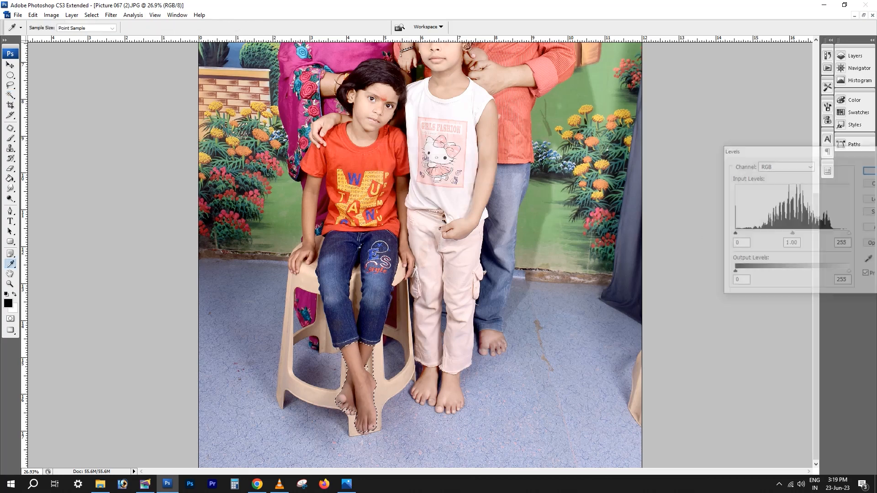
left_click_drag(735, 233, 778, 234)
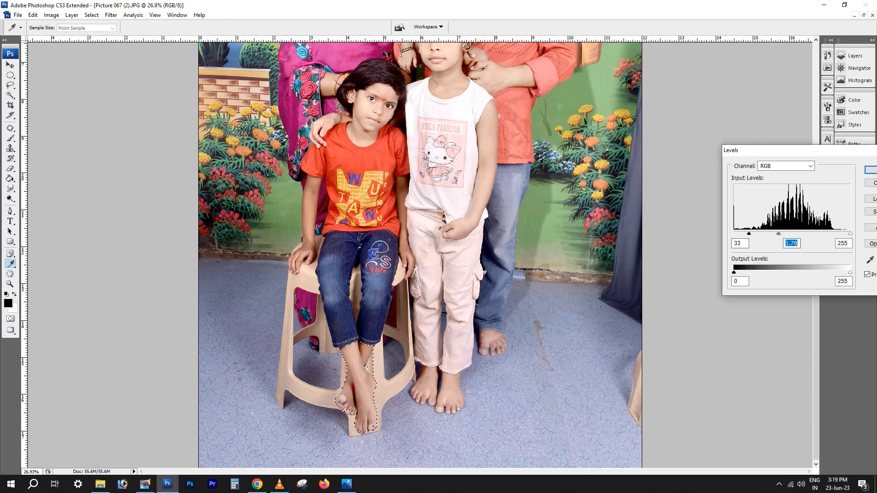
left_click(749, 234)
key("Return")
Clone clean skin over the dark fringe on the seated girl's rear ankle below the jeans hem with a soft 70 px brush
key("ctrl+a")
scroll(398, 409, "up", 3)
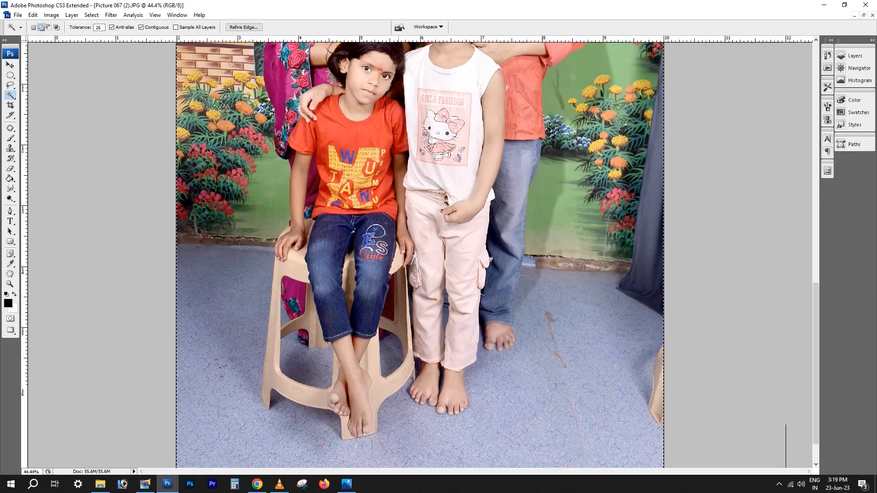
scroll(398, 409, "up", 2)
left_click(10, 148)
scroll(290, 284, "up", 3)
right_click(292, 284)
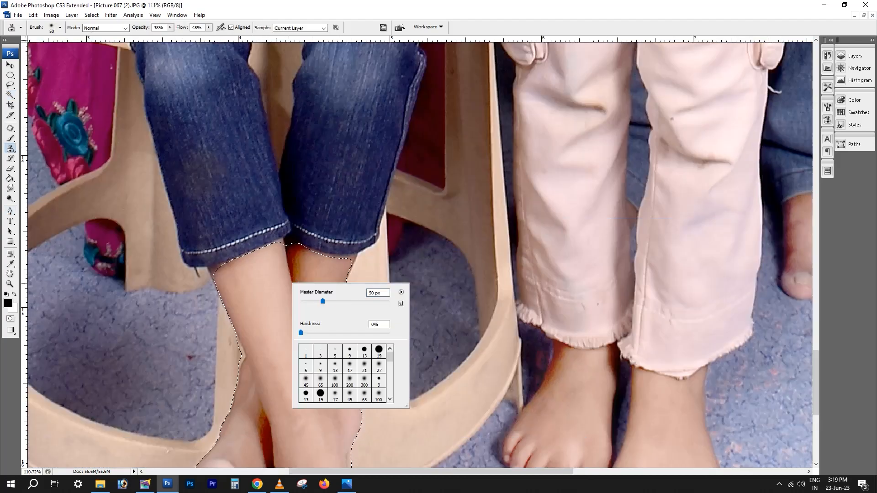
left_click(317, 272, "alt")
key("bracketright")
key("bracketright")
mouse_move(300, 261)
left_mouse_down()
mouse_move(300, 279)
mouse_move(298, 250)
mouse_move(302, 295)
mouse_move(301, 265)
left_mouse_up()
scroll(310, 303, "down", 1)
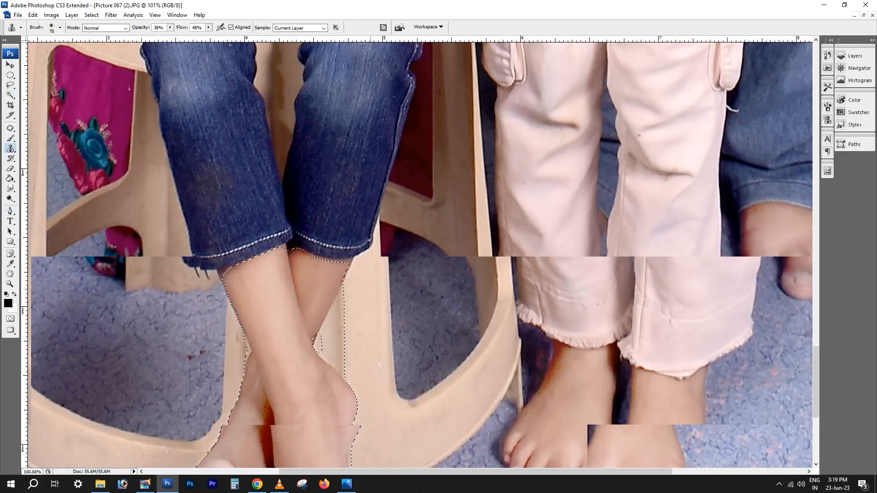
scroll(311, 302, "down", 5)
Select the skin of both of the seated girl's arms and hands with the Magic Wand at tolerance 26
key("w")
left_click(353, 299)
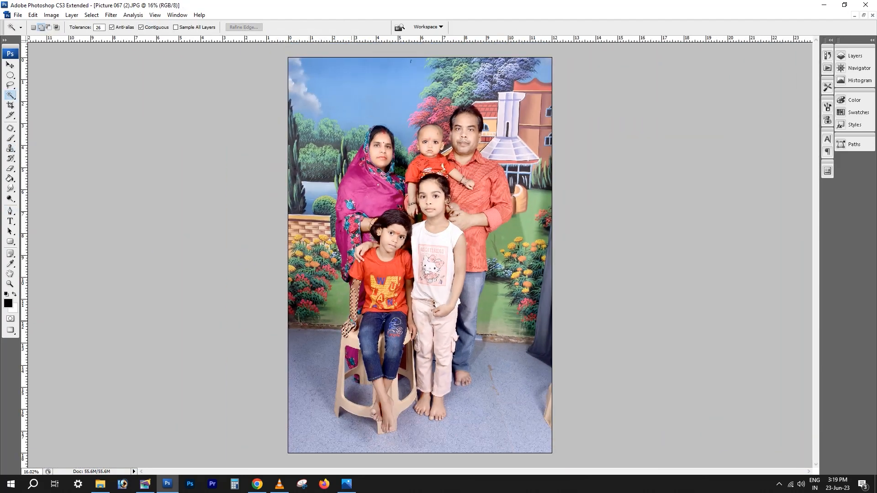
scroll(353, 300, "up", 4)
left_click(388, 257)
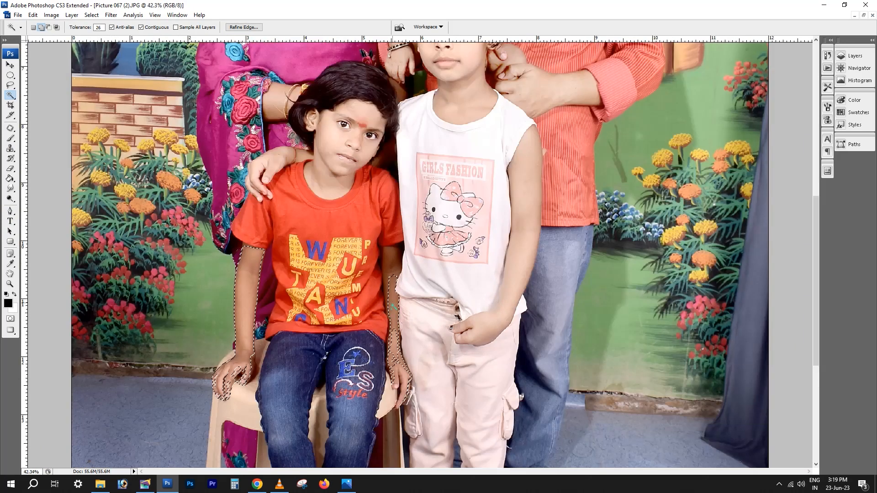
left_click(394, 340)
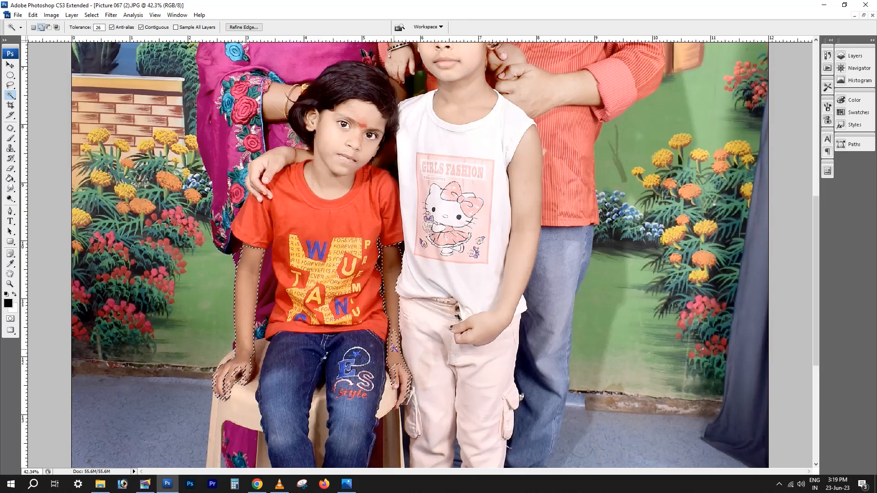
left_click(250, 365)
left_click(250, 364)
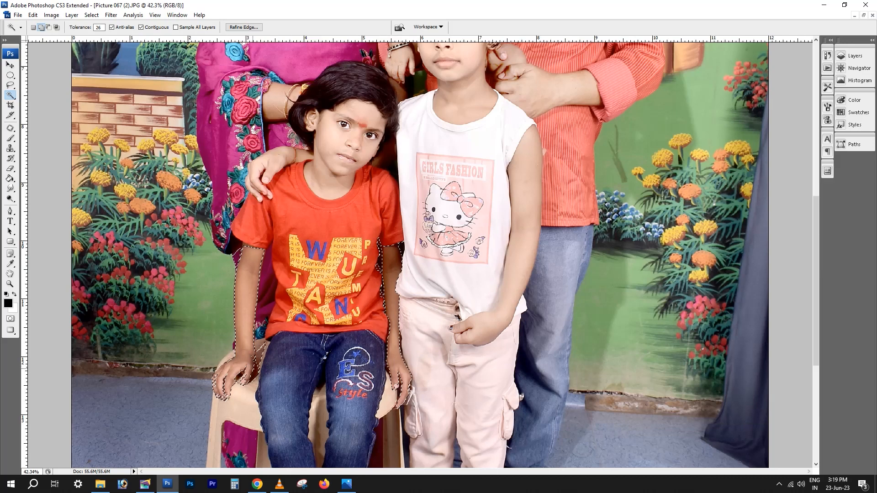
Feather the seated girl's arm selection, brighten it with Levels, and deselect
key("ctrl+alt+d")
key("Return")
key("ctrl+l")
key("Escape")
key("m")
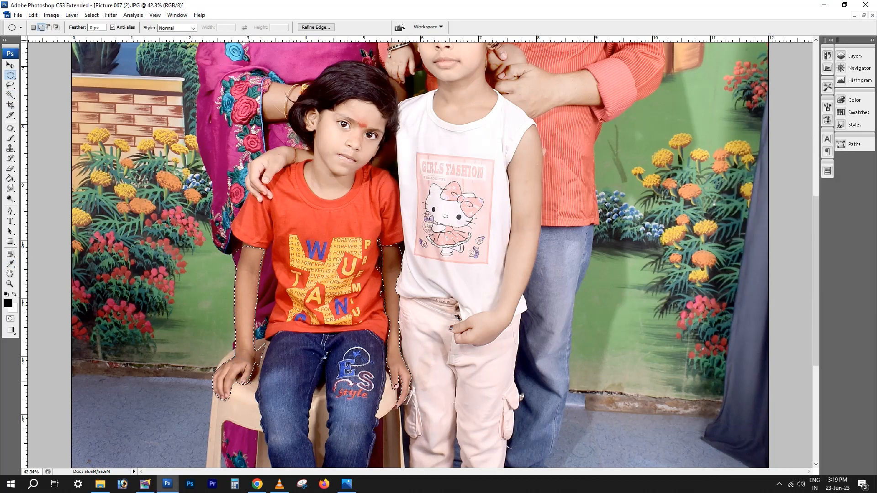
key("ctrl+l")
key("Return")
key("ctrl+d")
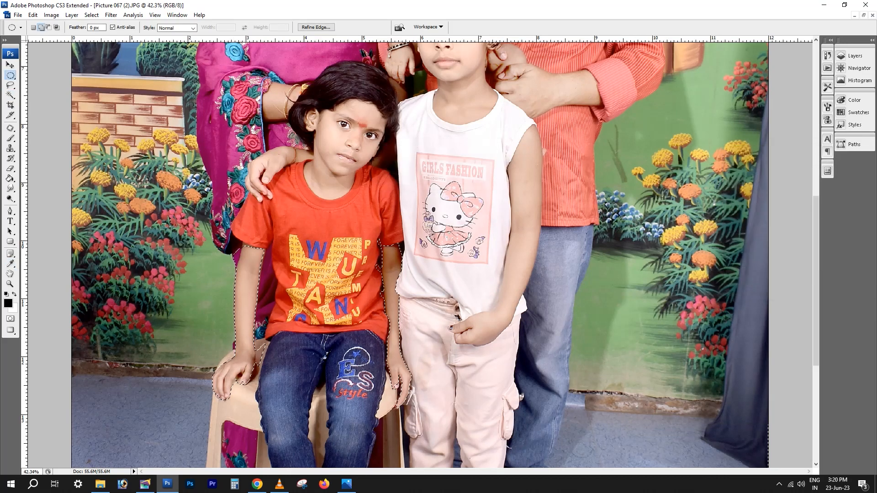
Select the whole photo and slightly adjust its midtones with Color Balance
scroll(420, 255, "down", 6)
key("ctrl+a")
key("ctrl+b")
key("Tab")
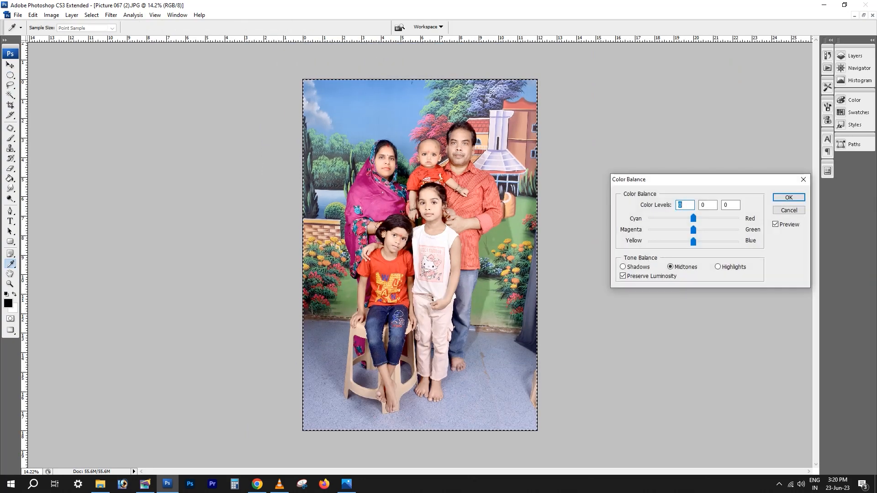
key("Down")
key("Down")
key("Down")
key("Down")
key("Return")
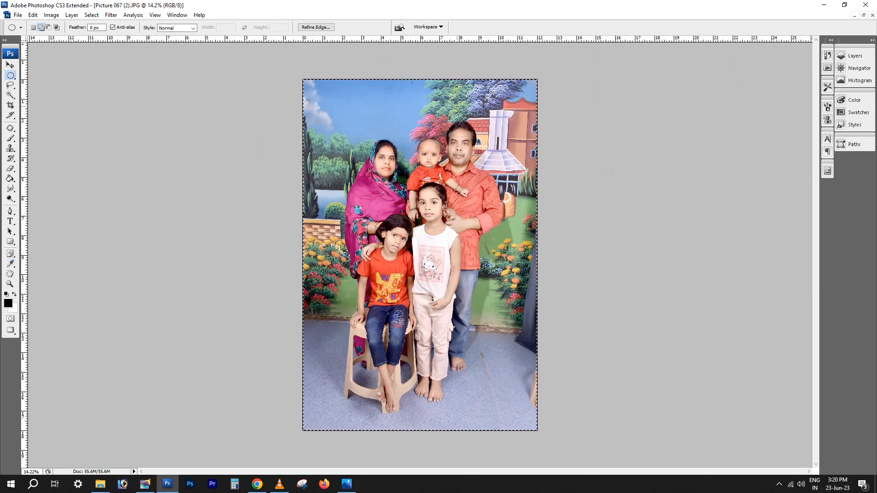
Retouch the outer edge of the man's cheek below his eye with the Clone Stamp and a 59 px brush
scroll(434, 160, "up", 6)
key("s")
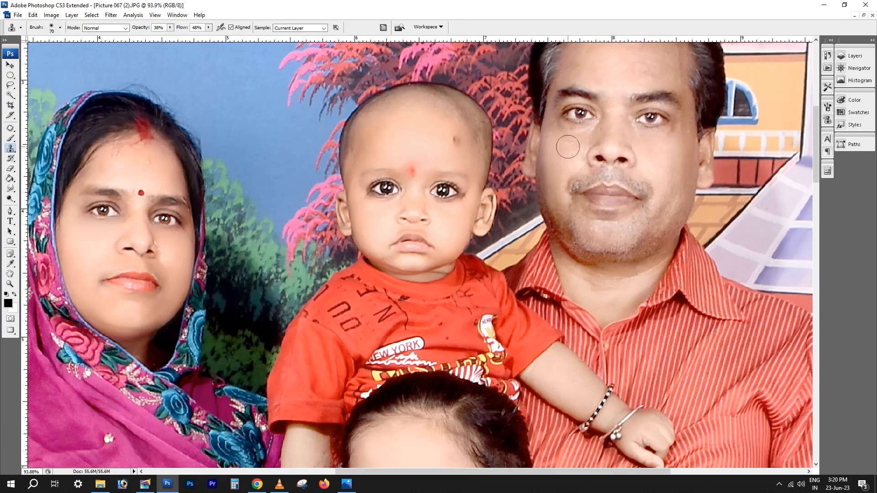
right_click(563, 148)
left_click_drag(607, 165, 603, 165)
left_click(558, 152, "alt")
left_click_drag(559, 131, 559, 143)
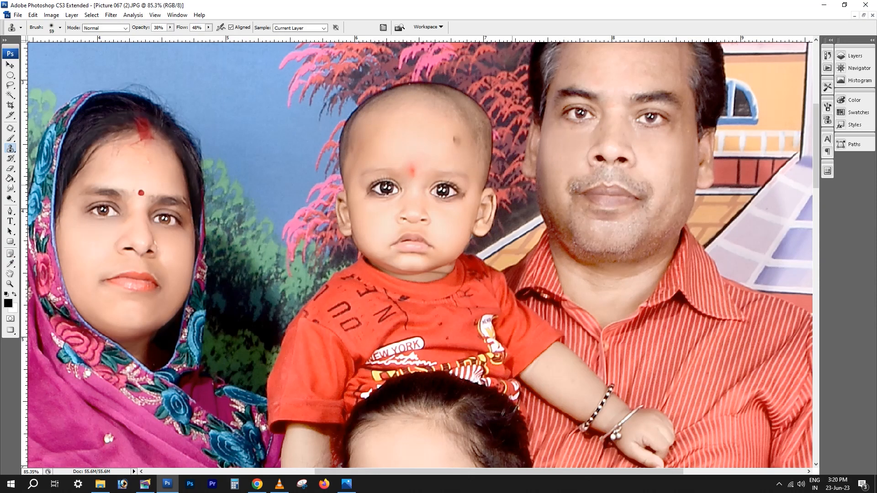
scroll(580, 143, "down", 6)
Select the blue floor around the family and through the stool with the Magic Wand, raising the tolerance to 47
key("w")
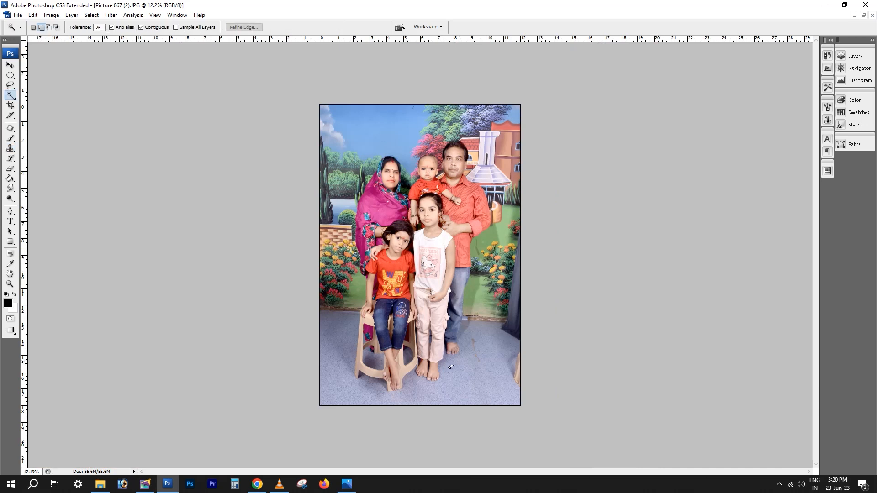
left_click(457, 354)
key("ctrl+z")
left_click(344, 356)
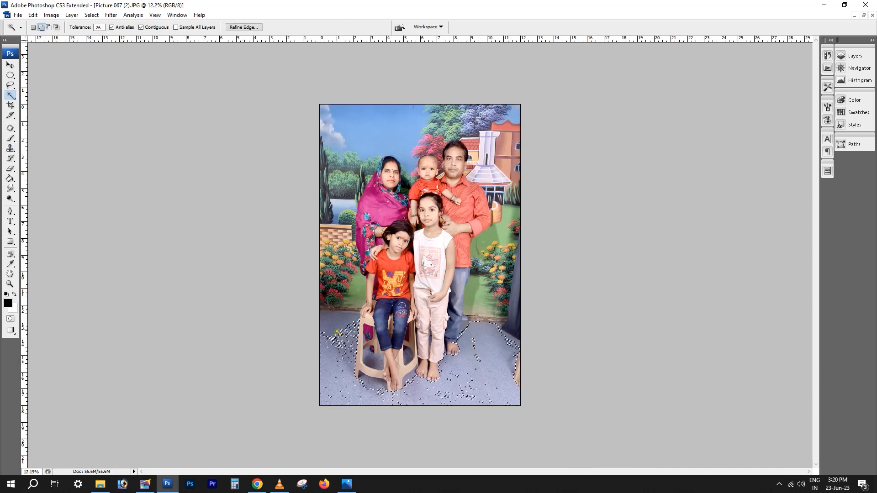
left_click(342, 336)
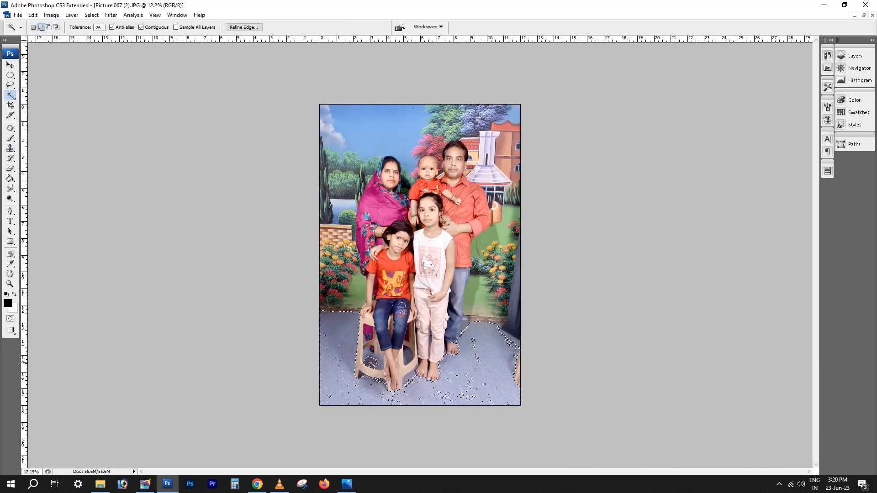
left_click(373, 361)
key("Return")
type("3547")
left_click(408, 360)
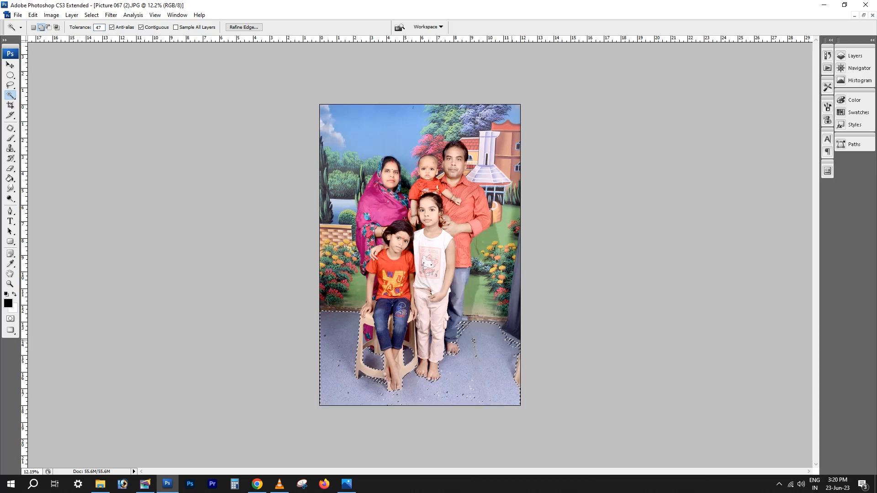
key("ctrl+z")
Brighten the selected floor by lowering the highlight input in Levels
key("ctrl+l")
left_click_drag(851, 234, 836, 234)
key("Return")
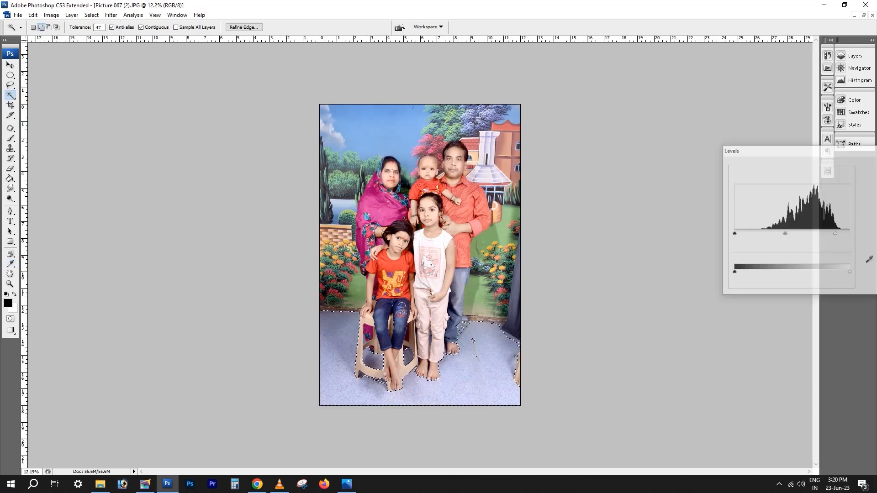
Select the whole photo, lighten it slightly with Curves, fit it to the screen, and deselect
key("ctrl+a")
key("ctrl+m")
left_click_drag(630, 244, 629, 240)
key("Return")
key("ctrl+0")
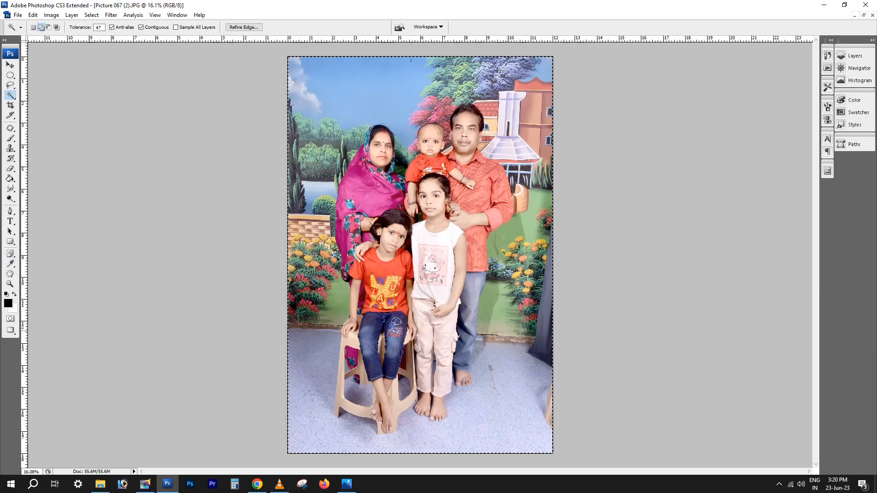
key("ctrl+d")
Activate the Dodge tool and enlarge its brush to 900 px
left_click(10, 198)
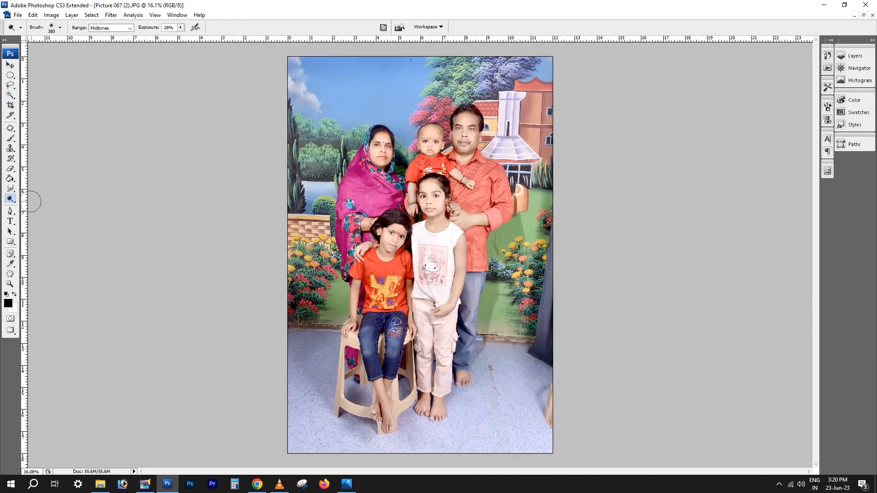
right_click(30, 200)
key("Escape")
key("bracketright")
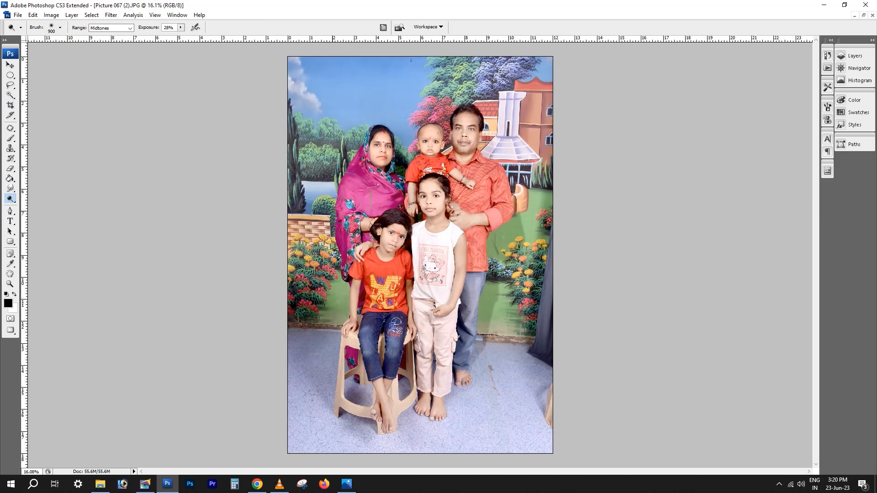
Select the whole photo and apply the Imagenomic Noiseware filter with sharpening set to 2
key("ctrl+a")
scroll(348, 165, "up", 3)
key("alt+t")
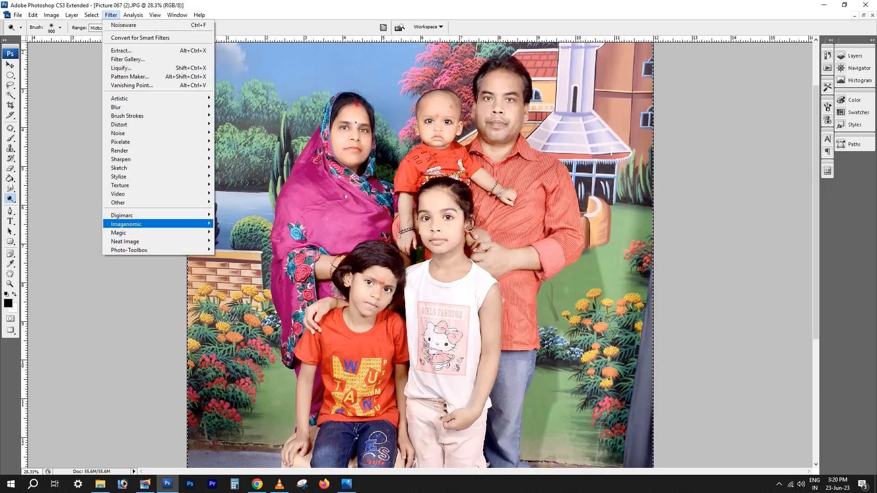
mouse_move(132, 225)
left_click(228, 224)
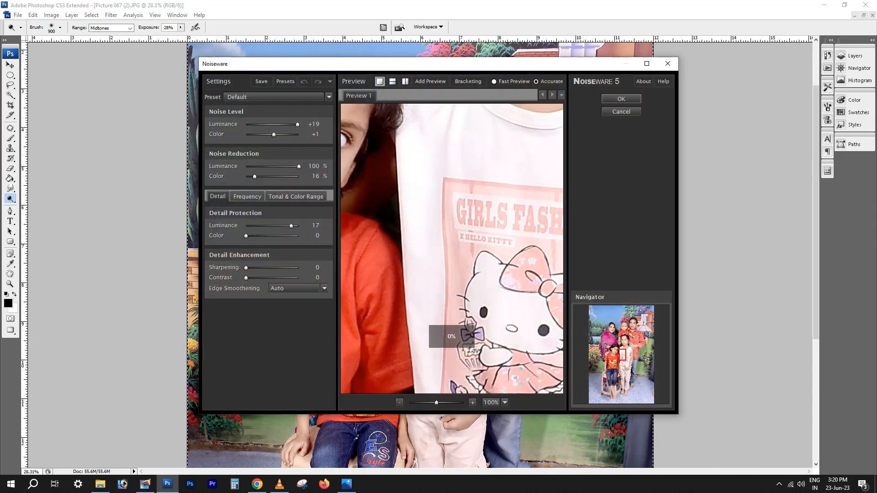
left_click_drag(622, 354, 632, 326)
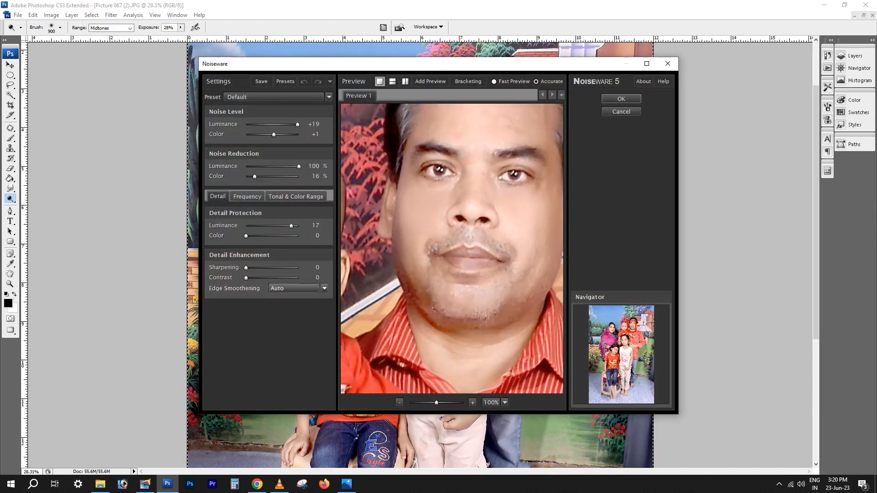
left_click(317, 268)
type("2")
key("Return")
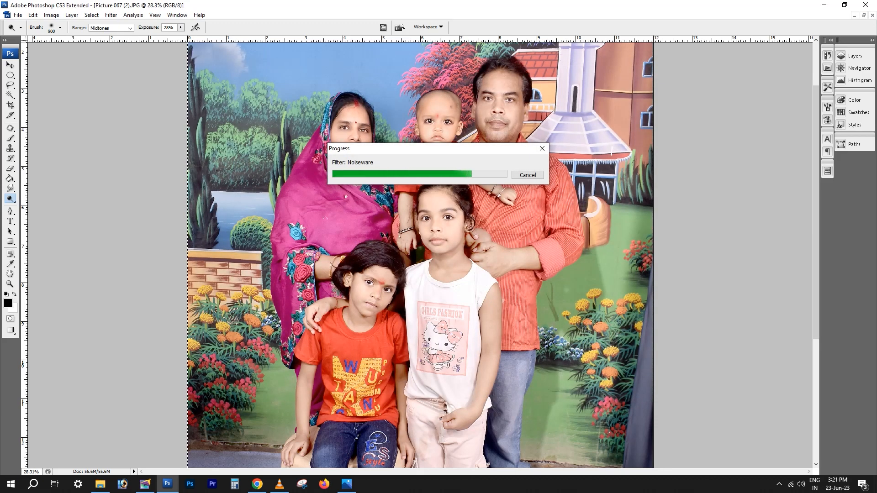
Reapply the Noiseware filter inside an elliptical selection around the man's head, and deselect
scroll(425, 167, "up", 3)
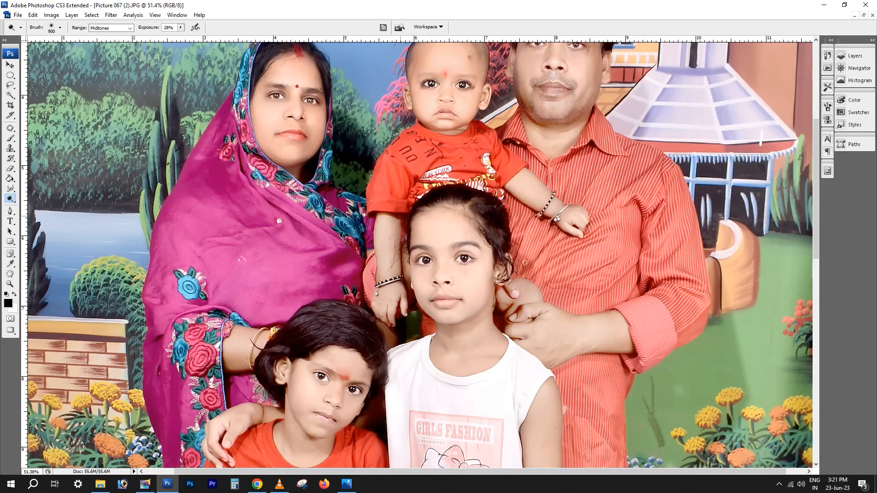
scroll(401, 217, "down", 3)
scroll(598, 178, "up", 1)
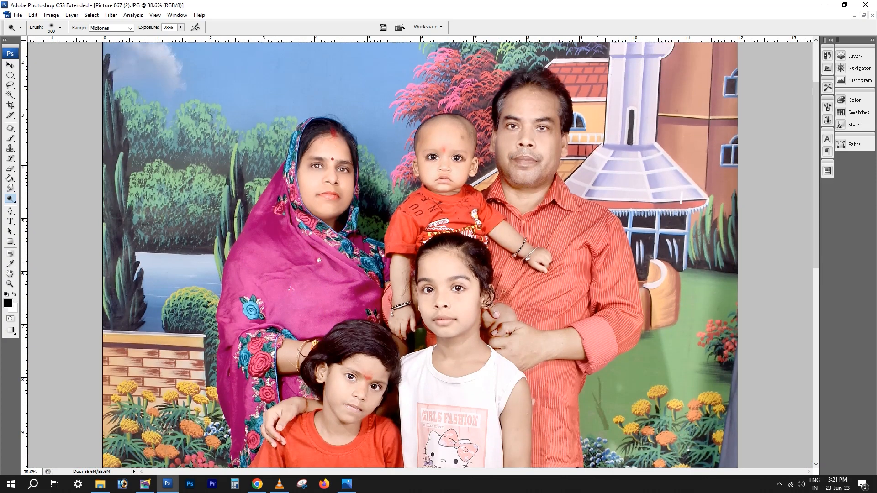
key("m")
mouse_move(482, 63)
left_mouse_down()
mouse_move(525, 111)
mouse_move(584, 229)
left_mouse_up()
key("alt+t")
key("Return")
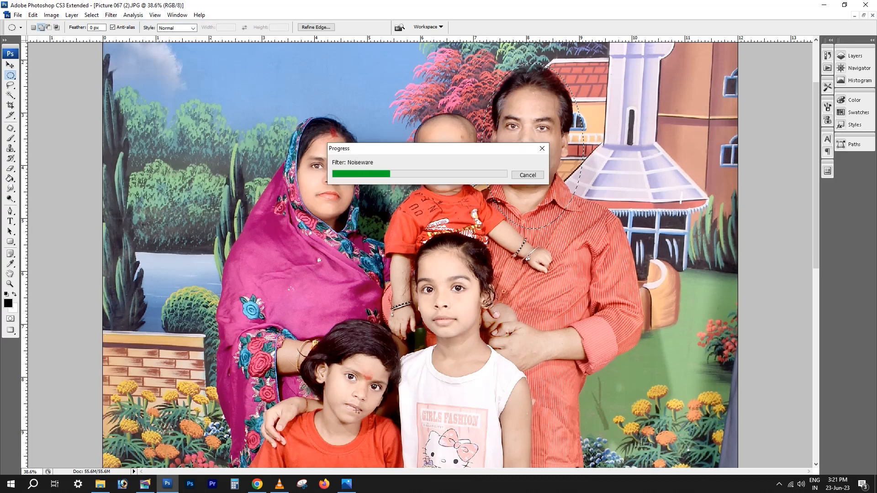
key("ctrl+d")
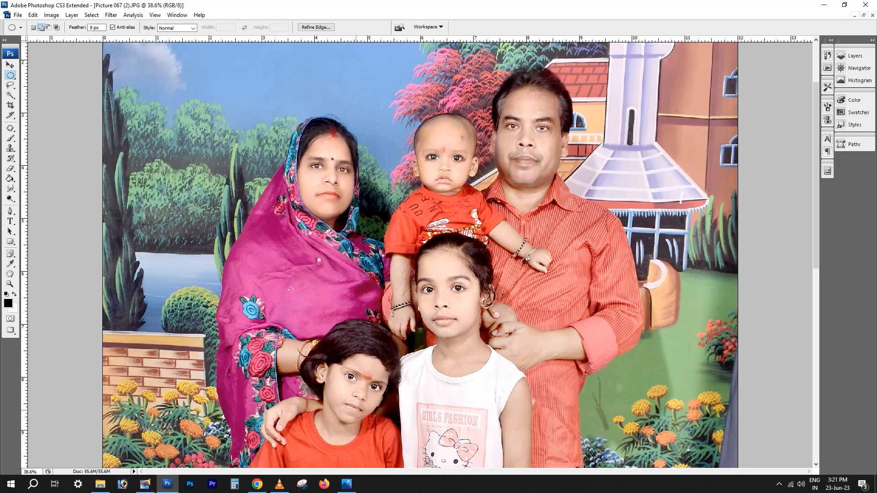
Activate the Clone Stamp tool and apply the Sharpen filter to the elliptical area around the man's head
scroll(520, 219, "down", 1)
scroll(530, 206, "up", 3)
scroll(539, 237, "up", 2)
key("s")
scroll(539, 219, "up", 2)
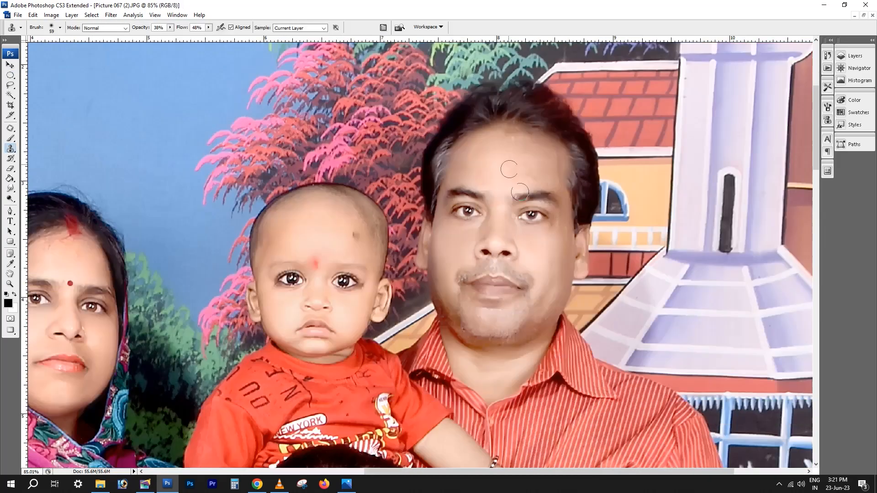
right_click(509, 169)
left_click(111, 15)
mouse_move(137, 159)
left_click(233, 159)
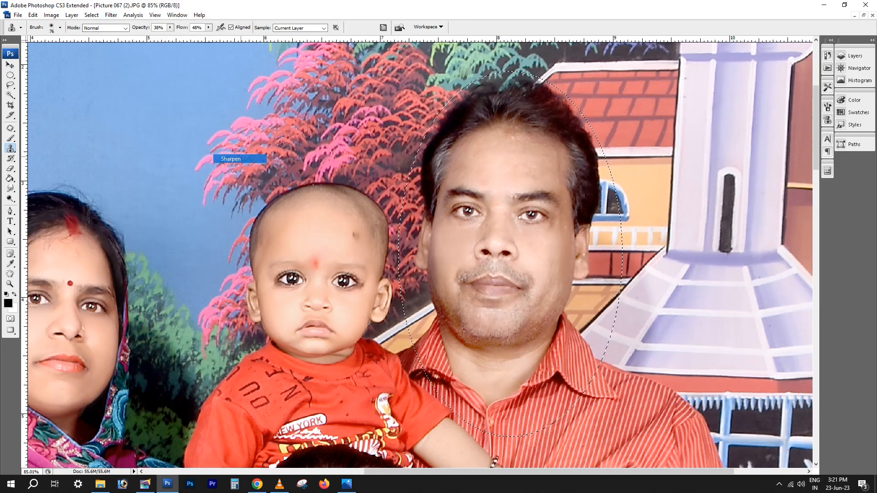
Apply the Reduce Graininess noise filter to the selected area around the man's head
left_click(111, 15)
mouse_move(155, 133)
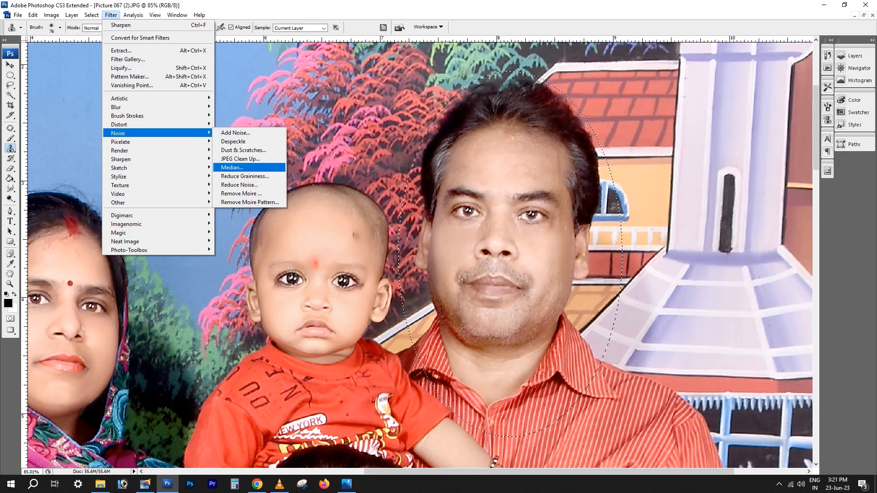
left_click(262, 177)
key("Return")
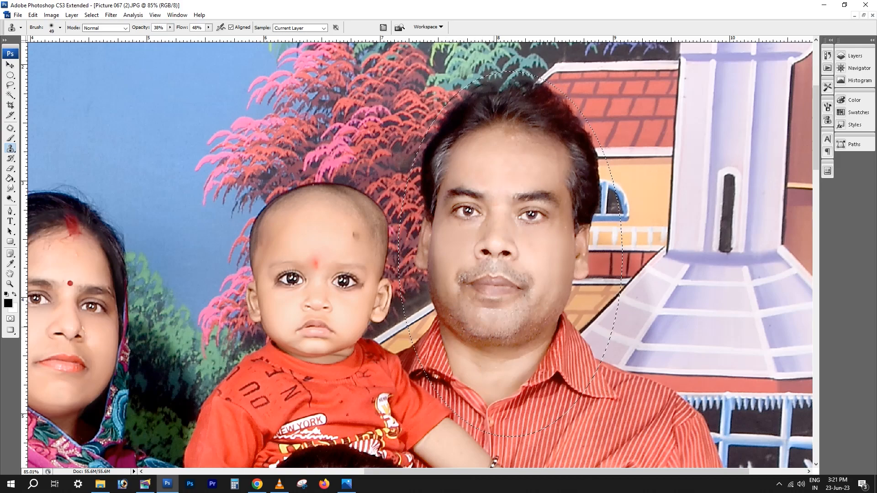
Select an area around the children with the elliptical marquee and reapply the last filter with its existing settings
key("ctrl+0")
scroll(452, 162, "up", 3)
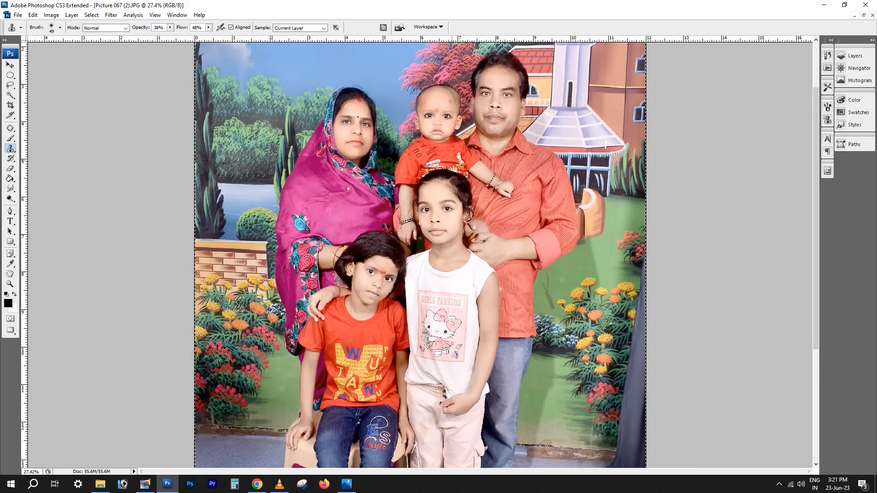
scroll(256, 267, "up", 3)
key("m")
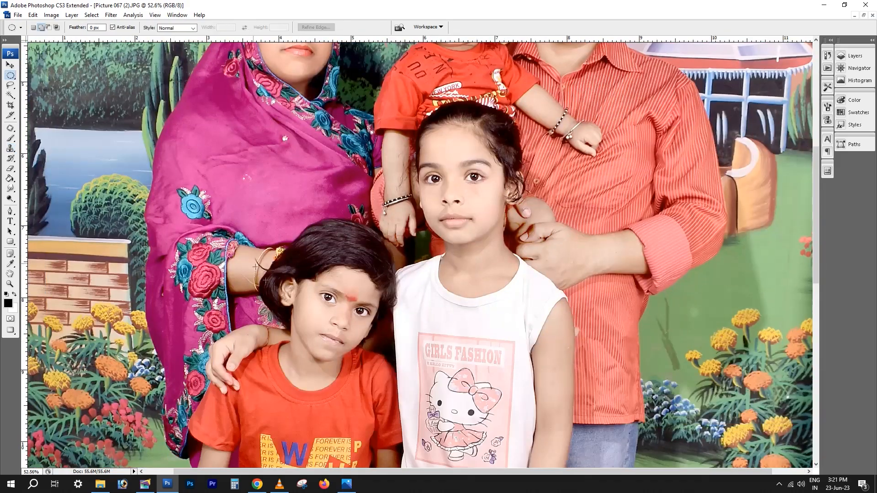
left_click_drag(398, 428, 399, 428)
key("ctrl+alt+f")
key("Return")
Start a Pen tool path at the crown of the man's head and curve it down the outer edge of his hair
left_click_drag(574, 111, 532, 309)
key("p")
scroll(538, 74, "up", 2)
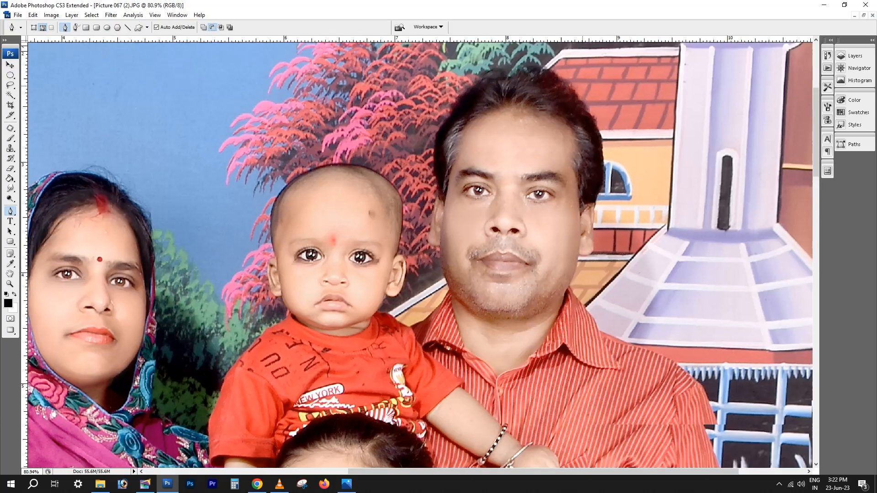
left_click_drag(536, 74, 504, 130)
left_click_drag(581, 191, 602, 260)
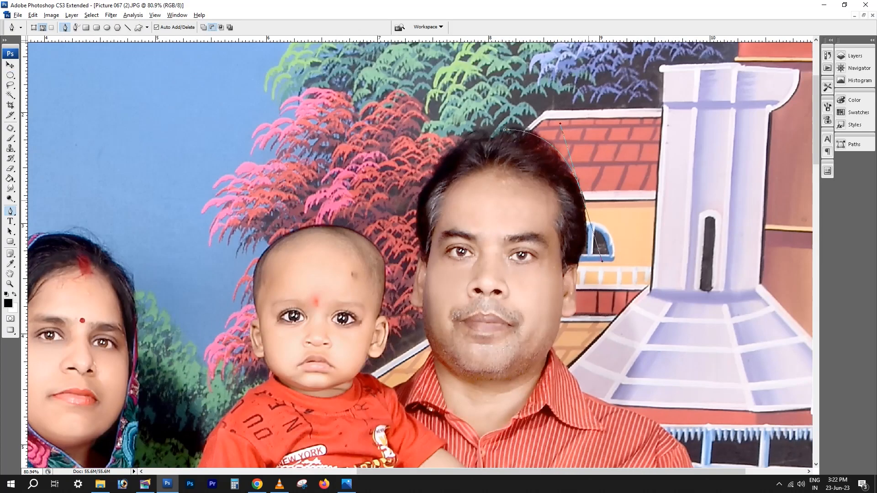
left_click(581, 192, "alt")
Continue the path from the man's hairline around his outer ear to the earlobe
scroll(435, 228, "down", 2)
left_click_drag(434, 228, 585, 222)
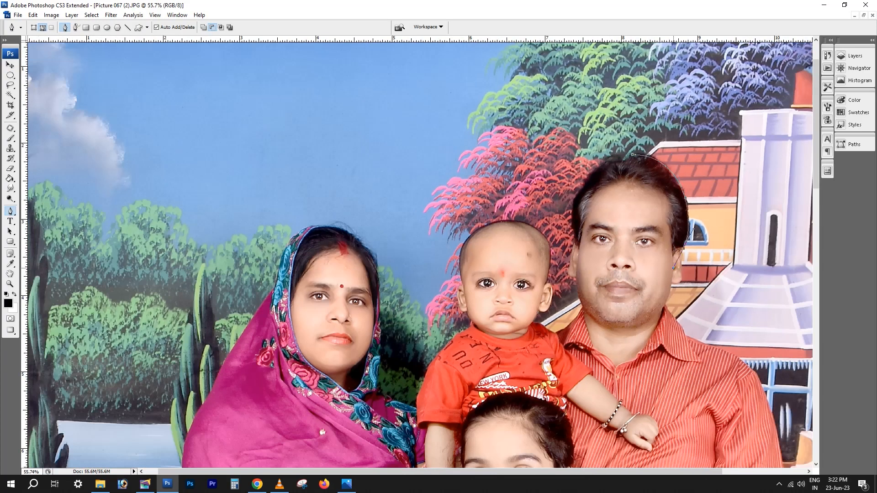
left_click_drag(683, 248, 387, 219)
scroll(680, 249, "up", 2)
scroll(679, 249, "up", 1)
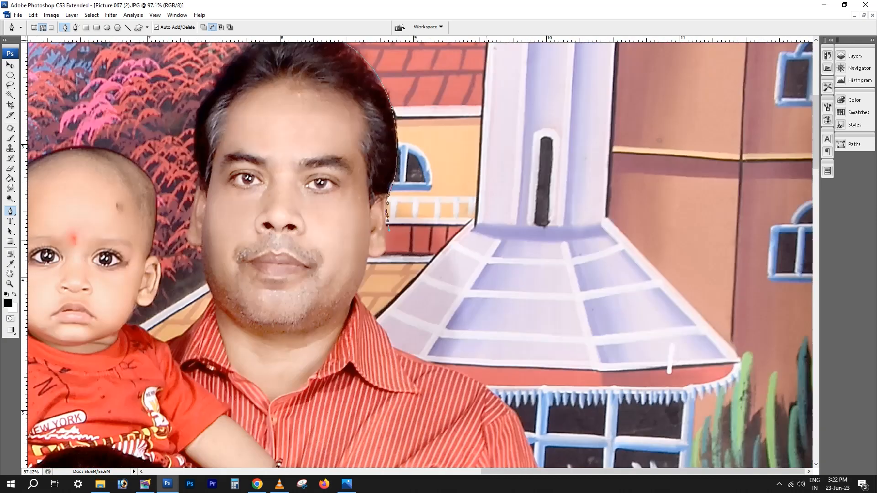
left_click(386, 237, "alt")
left_click_drag(367, 255, 391, 266)
left_click(367, 256, "alt")
Continue the path down the man's jaw to his shirt collar, undoing the last misplaced point change
scroll(369, 291, "up", 3)
left_click_drag(351, 292, 410, 308)
left_click(349, 295, "alt")
scroll(345, 299, "down", 2)
key("ctrl+z")
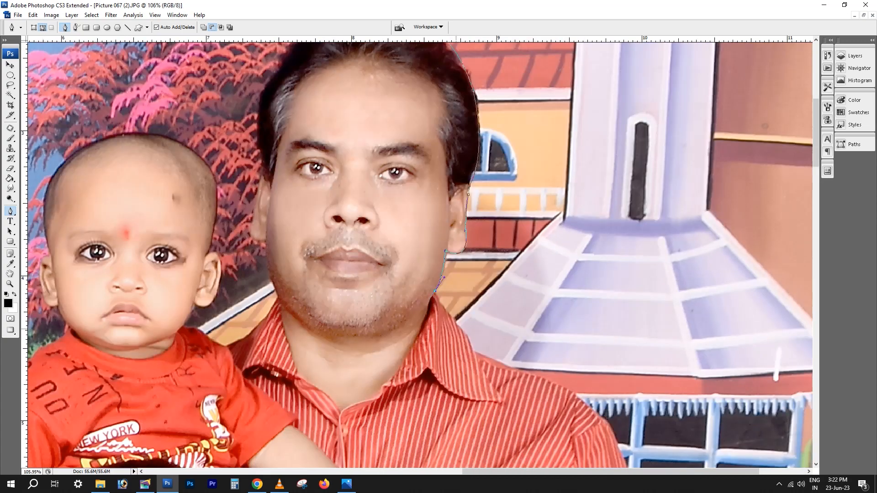
Continue the path along the outer edge of the man's collar and onto his shoulder
left_click(443, 306)
left_click(453, 319)
left_click(468, 339)
left_click(474, 351)
scroll(474, 351, "down", 3)
left_click_drag(474, 350, 664, 153)
left_click(692, 165)
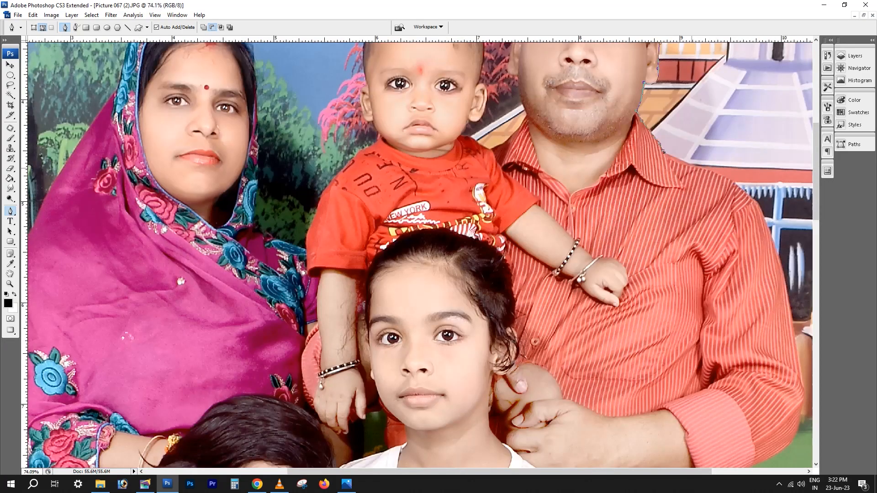
Continue the path over the man's shoulder and down the outer edge of his upper sleeve
left_click_drag(767, 223, 784, 273)
left_click(767, 223, "alt")
scroll(768, 223, "down", 1)
left_click_drag(768, 223, 715, 165)
left_click_drag(737, 253, 737, 284)
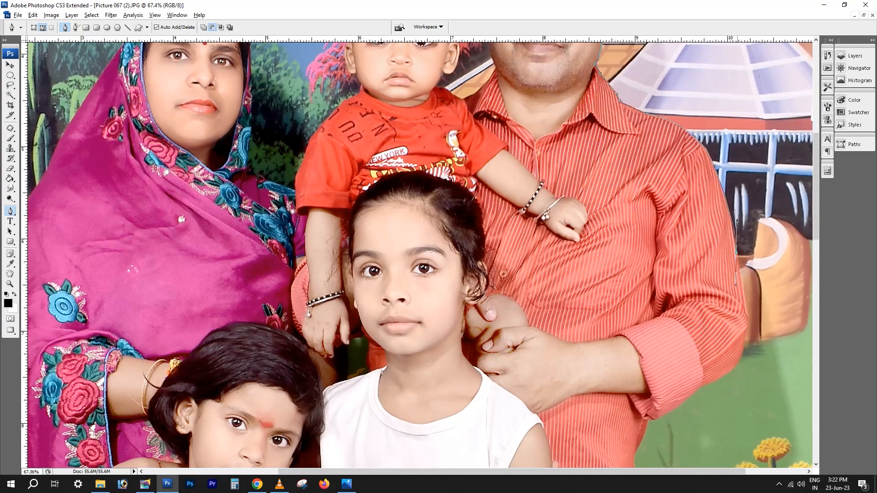
left_click(736, 253, "alt")
Continue the path around the man's elbow and along the underside of his rolled cuff
left_click_drag(736, 364, 718, 382)
key("ctrl+z")
left_click(700, 386)
left_click_drag(646, 417, 633, 406)
left_click(646, 417, "alt")
Continue the path down the side of the man's shirt, around its hem, and along his jeans at the thigh
left_click_drag(653, 437, 675, 285)
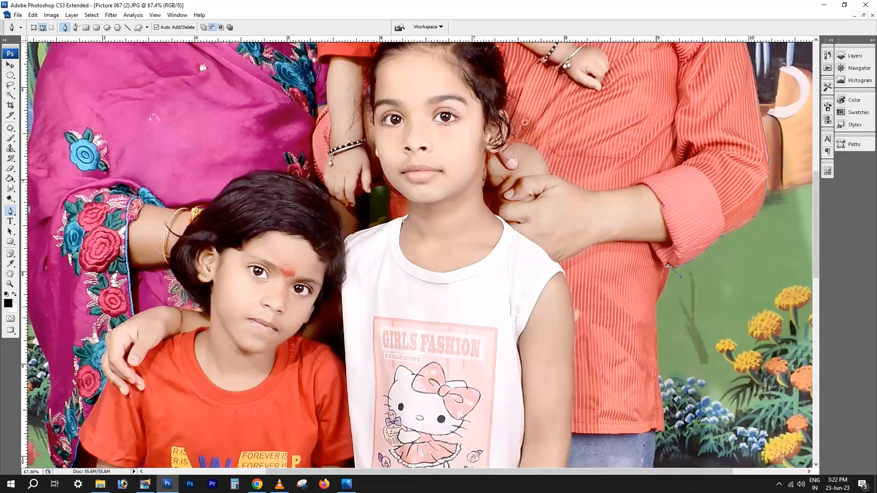
left_click(656, 303)
left_click(663, 429)
left_click_drag(661, 431, 653, 198)
left_click_drag(619, 315, 590, 365)
left_click(619, 315, "alt")
Continue the path down the man's lower trouser leg and around his bare foot and toes
left_click_drag(612, 416, 583, 391)
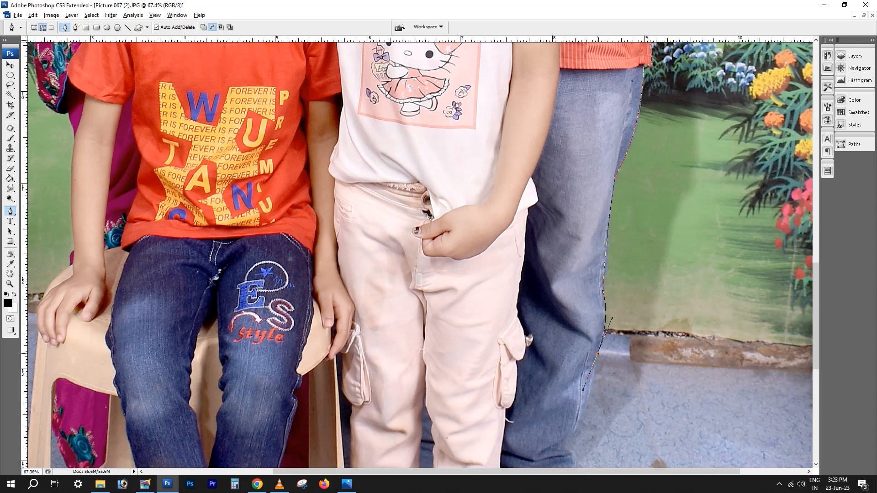
left_click_drag(575, 432, 596, 310)
left_click_drag(592, 344, 545, 277)
left_click(575, 402, "alt")
key("ctrl+z")
left_click(533, 345)
left_click(520, 351, "alt")
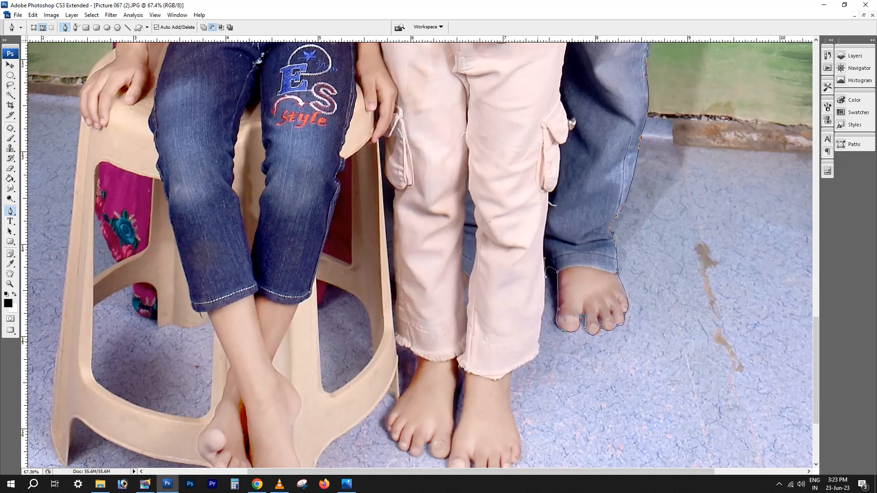
Continue the path down the standing child's pale trousers, along the frayed hem, and onto the adjoining foot
left_click_drag(537, 342, 518, 279)
left_click(538, 342, "alt")
left_click(539, 350)
left_click(531, 358)
left_click(520, 364)
left_click(514, 370)
left_click(512, 372)
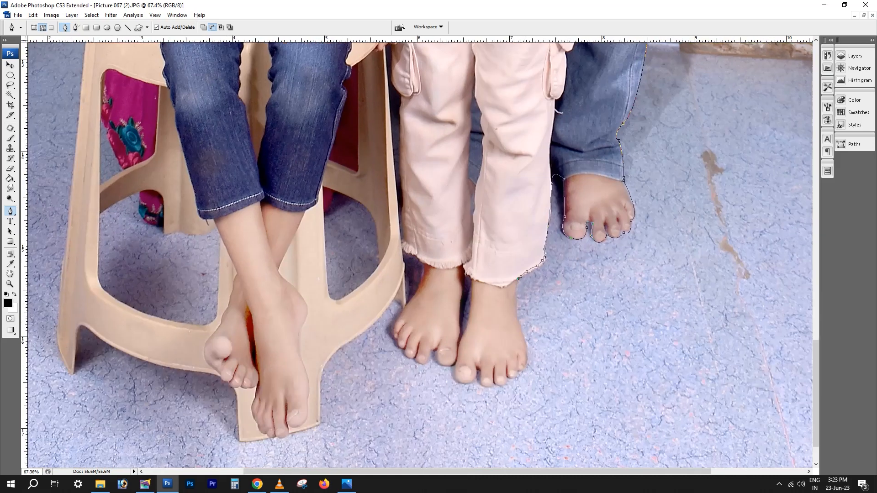
left_click(519, 324)
Continue the path around the toes of both of the standing child's feet
left_click_drag(519, 371, 421, 291)
left_click(519, 371, "alt")
left_click(493, 383, "alt")
left_click(478, 382, "alt")
left_click(454, 366, "alt")
key("ctrl+z")
left_click(416, 359, "alt")
left_click(404, 350, "alt")
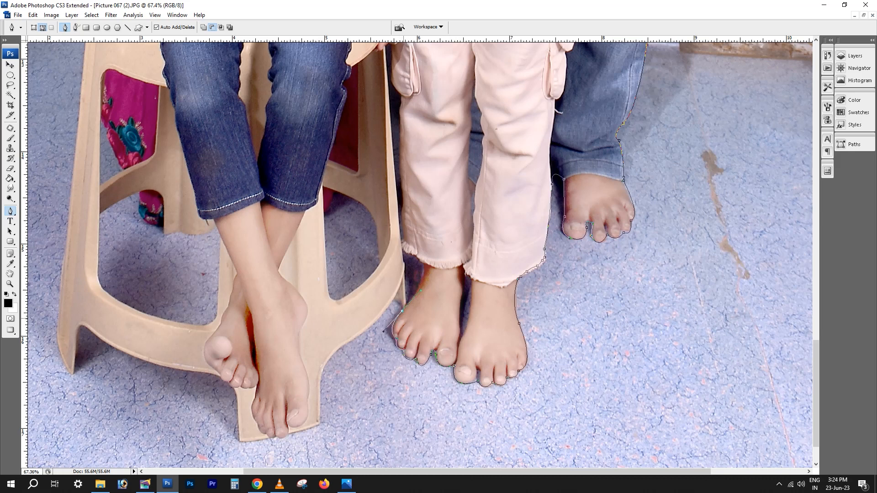
Continue the path from the standing child's foot along the stool's curved lower edge to the base of its front leg
left_click(404, 305)
left_click_drag(342, 348, 308, 366)
left_click_drag(319, 396, 451, 357)
left_click(319, 396, "alt")
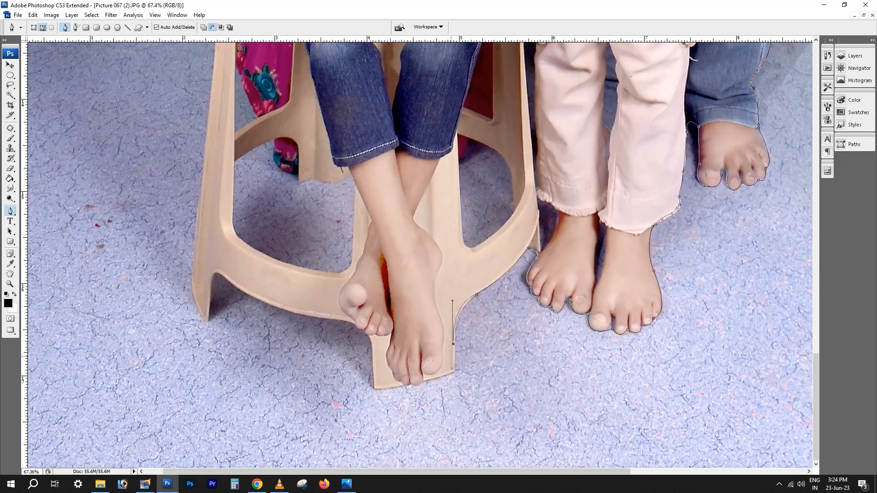
left_click(453, 372)
left_click_drag(380, 389, 411, 392)
left_click(380, 389, "alt")
left_click(375, 389)
key("ctrl+alt+z")
key("ctrl+alt+z")
key("ctrl+alt+z")
Continue the path around the seated child's toes and the stool's front leg, and along the stool's curved lower rim
left_click(423, 381)
left_click_drag(409, 385, 396, 380)
left_click(374, 389)
left_click_drag(369, 337, 368, 324)
left_click(351, 322)
left_click_drag(240, 290, 189, 258)
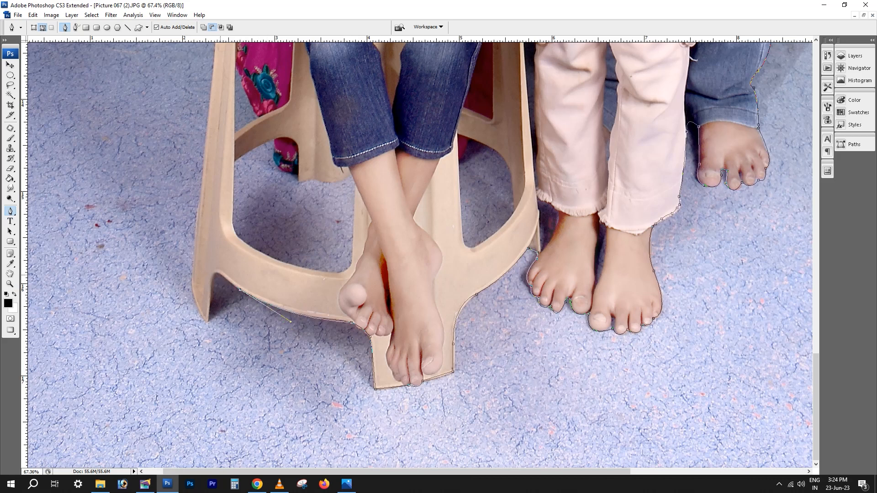
Continue the path around the foot of the stool's outer leg and start up its outer edge
left_click(217, 273)
left_click(209, 304)
left_click(206, 321)
left_click_drag(192, 269, 199, 234)
left_click(193, 269, "alt")
Continue the path up the stool leg, around the seated child's hand, and over the edge of the seat
scroll(209, 99, "up", 5)
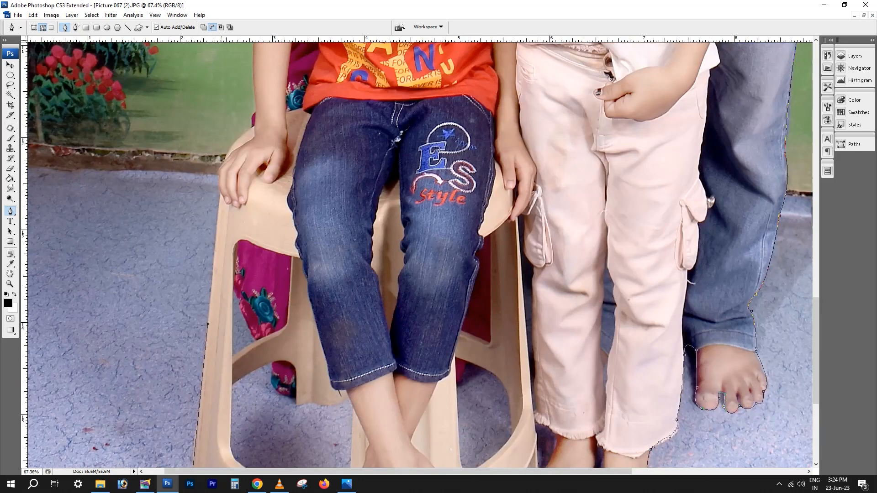
left_click(219, 194)
scroll(268, 168, "up", 3)
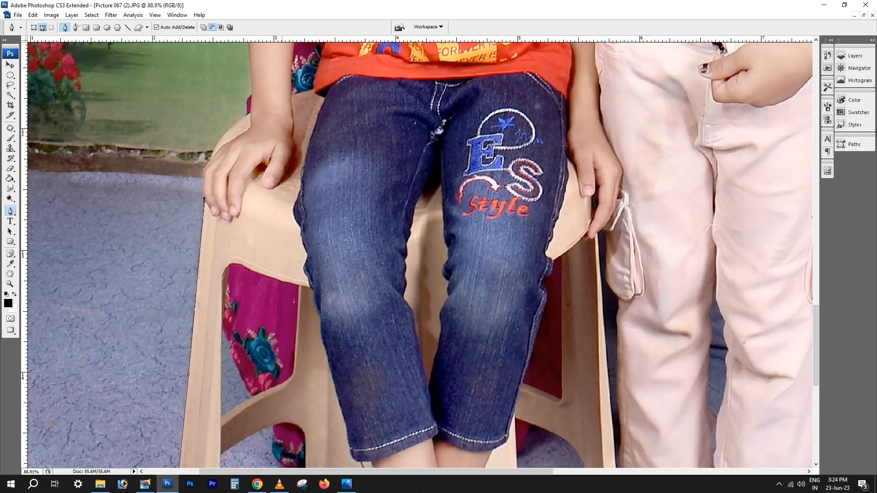
scroll(226, 160, "up", 2)
left_click_drag(206, 159, 224, 141)
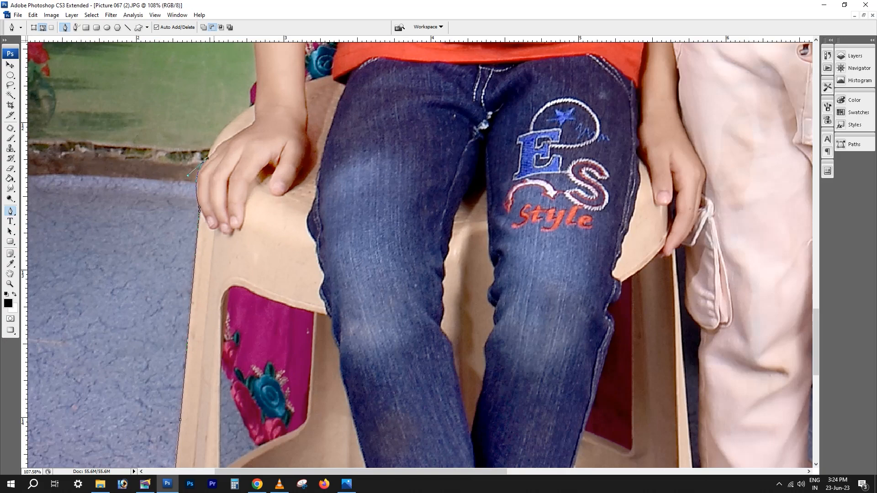
left_click_drag(254, 105, 292, 85)
left_click(255, 106, "alt")
scroll(310, 121, "down", 6)
left_click_drag(316, 122, 274, 390)
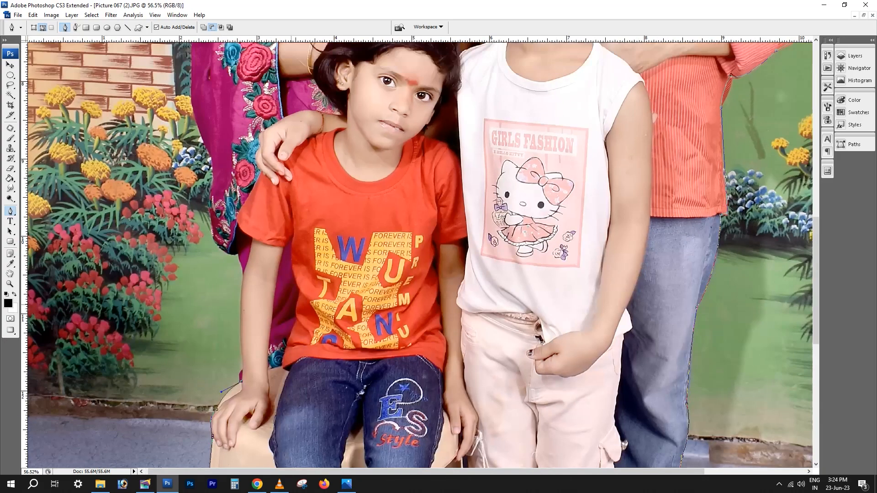
Continue the path up beside the seated child's arm and along the outer edge of the woman's saree
left_click_drag(245, 272, 252, 241)
left_click_drag(211, 222, 204, 311)
left_click(211, 218, "alt")
left_click(213, 157, "alt")
left_click_drag(200, 185, 234, 147)
left_click(200, 185, "alt")
left_click(191, 264, "alt")
left_click(194, 239, "alt")
left_click(214, 175, "alt")
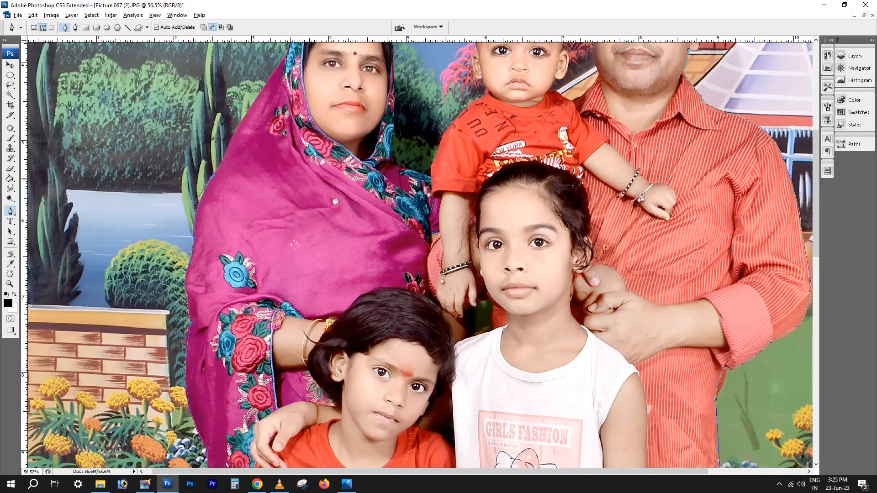
Continue the path over the woman's shoulder, around her head covering, and down its other side
left_click_drag(279, 181, 255, 348)
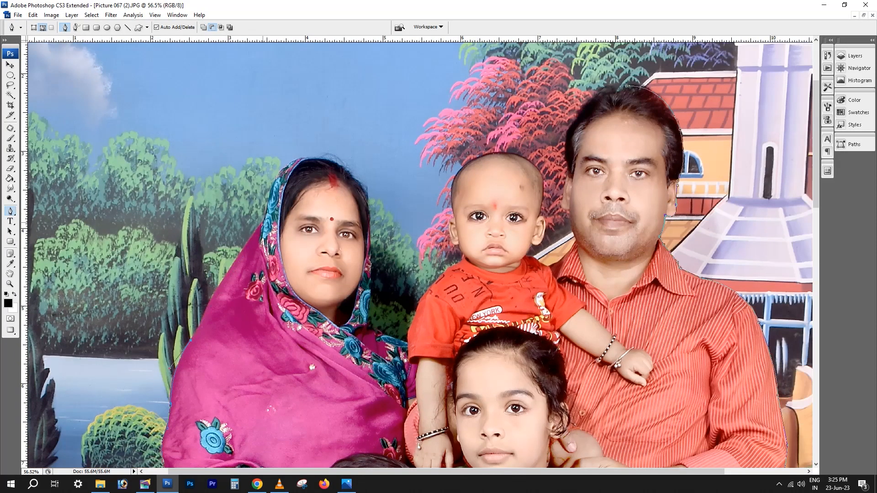
left_click_drag(263, 221, 287, 197)
scroll(278, 221, "up", 3)
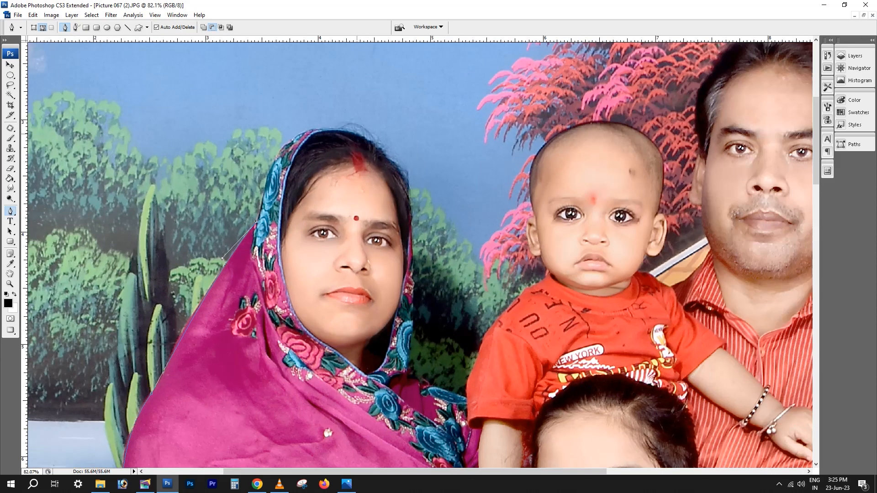
left_click_drag(357, 134, 447, 168)
left_click_drag(411, 226, 401, 286)
left_click_drag(405, 372, 391, 430)
left_click(405, 372, "alt")
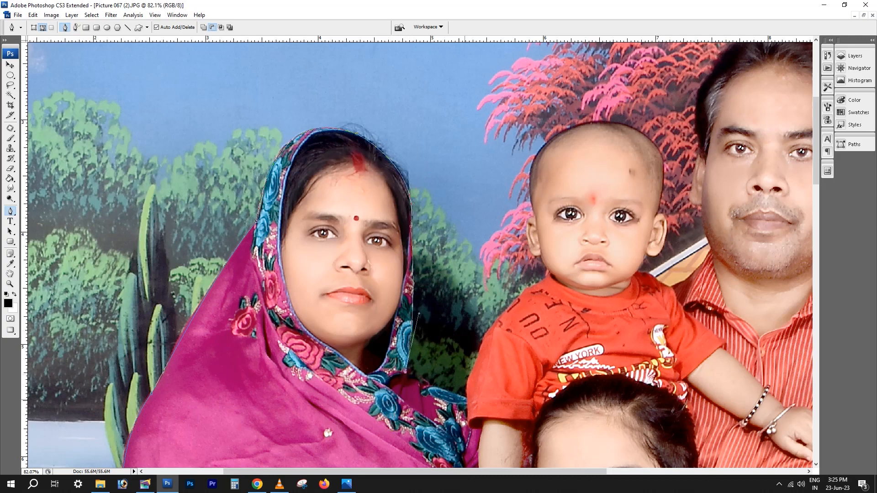
Continue the path from the woman's embroidered scarf over the baby's red sleeve and shoulder to the neck
left_click_drag(468, 398, 237, 368)
left_click(468, 398, "alt")
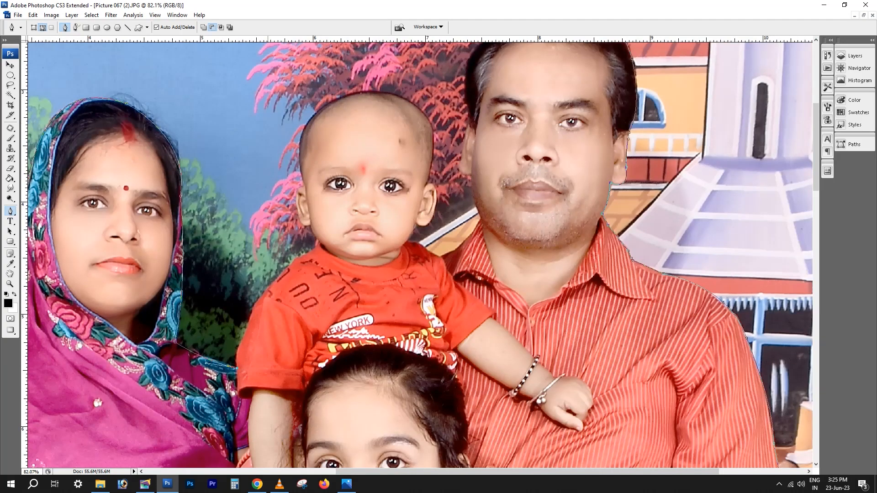
left_click_drag(266, 291, 323, 355)
left_click(320, 243)
Continue the pen path from the baby's neck around the outer edge of the nearer ear to its top
scroll(319, 244, "up", 5)
left_click_drag(308, 324, 322, 267)
left_click(290, 308, "alt")
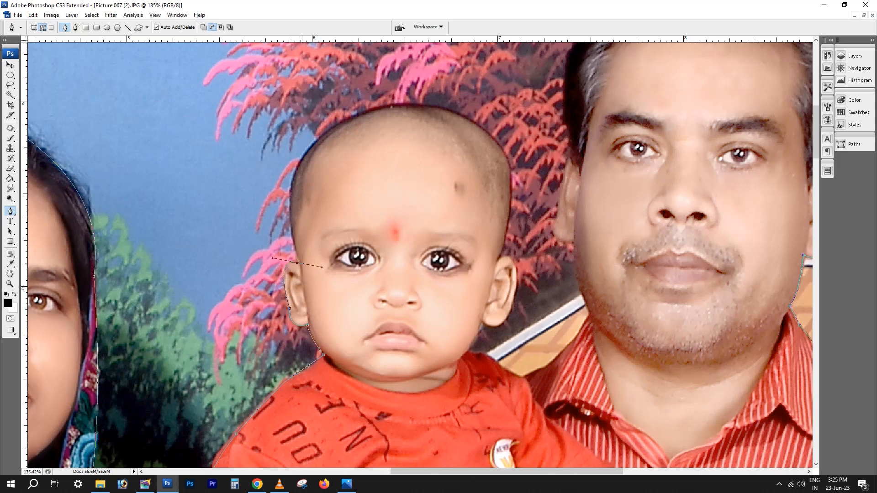
left_click(298, 263, "alt")
Continue the path over the crown of the baby's head and down to the top of the other ear
left_click_drag(316, 141, 360, 101)
left_click_drag(316, 141, 314, 145)
left_click_drag(357, 105, 354, 95)
left_click(311, 146, "alt")
left_click_drag(483, 130, 580, 195)
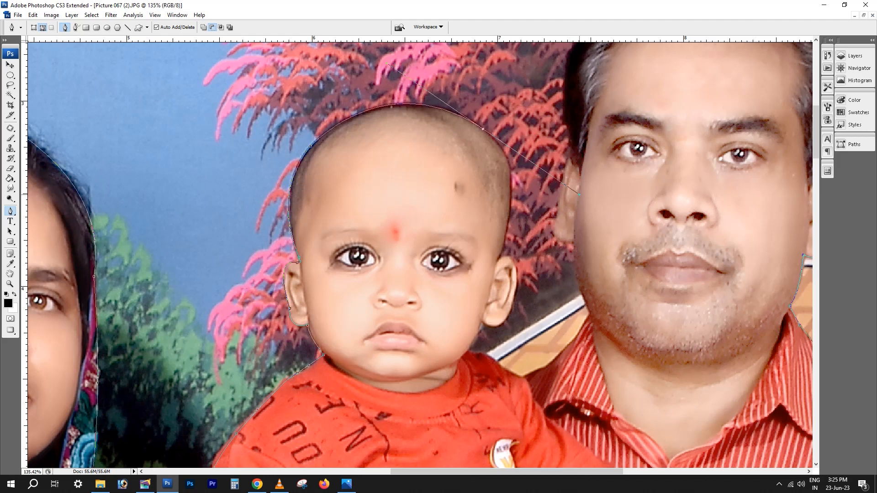
left_click(483, 129, "alt")
left_click_drag(510, 215, 497, 284)
left_click(510, 215, "alt")
left_click(502, 255)
Continue the path around the baby's second ear and down the cheek toward the neck
left_click_drag(502, 254, 484, 168)
left_click_drag(496, 206, 428, 204)
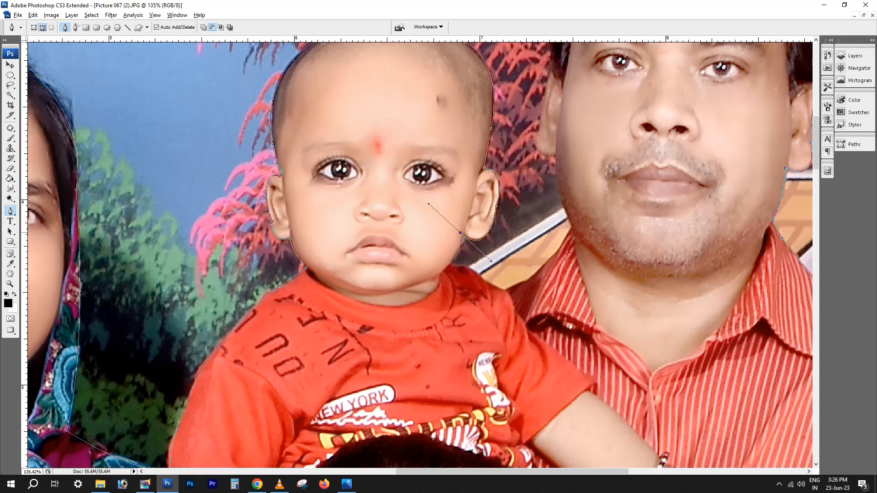
key("ctrl+z")
left_click_drag(464, 235, 434, 214)
left_click(464, 235, "alt")
key("ctrl+z")
left_click_drag(453, 257, 444, 266)
key("ctrl+z")
Continue the path from the baby's neck along the red shirt's shoulder to the man's striped shirt
left_click(455, 267)
left_click(461, 267)
left_click(470, 268)
left_click(473, 270)
left_click(478, 274)
left_click(484, 279)
left_click(493, 284)
left_click(503, 289)
Continue the path up the man's jaw, around his ear and over his hair, closing it at its starting point
left_click_drag(556, 252, 399, 338)
key("ctrl+z")
left_click_drag(383, 264, 365, 293)
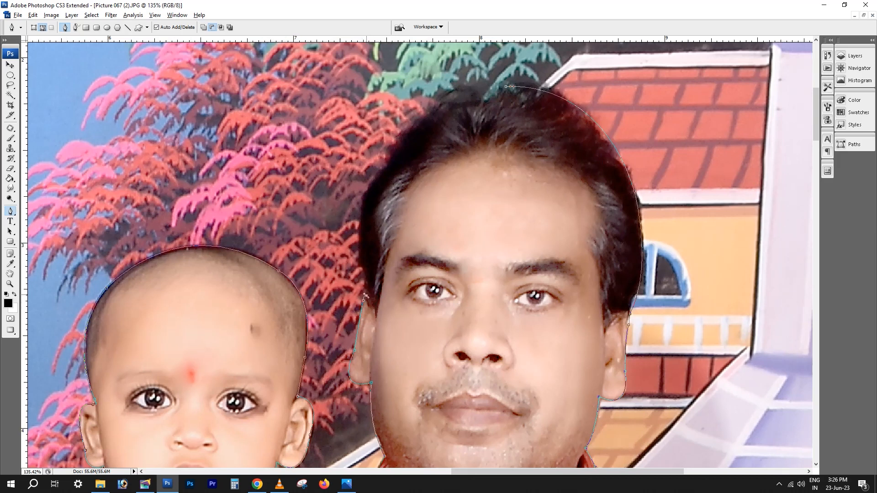
left_click_drag(386, 167, 437, 134)
left_click_drag(445, 102, 499, 89)
left_click(506, 86)
Turn the closed path into a selection of the family and feather it by 2
key("ctrl+Return")
key("ctrl+minus")
key("ctrl+minus")
key("ctrl+minus")
key("ctrl+minus")
key("ctrl+minus")
key("ctrl+minus")
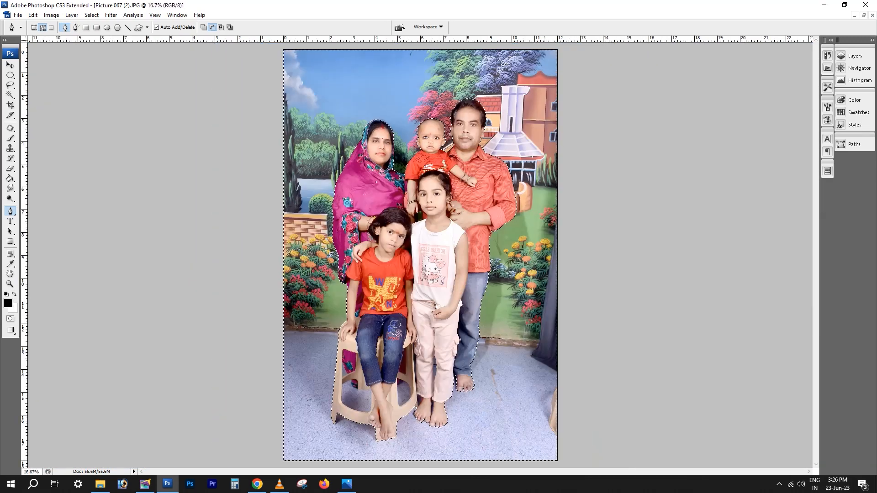
key("ctrl+alt+d")
type("2")
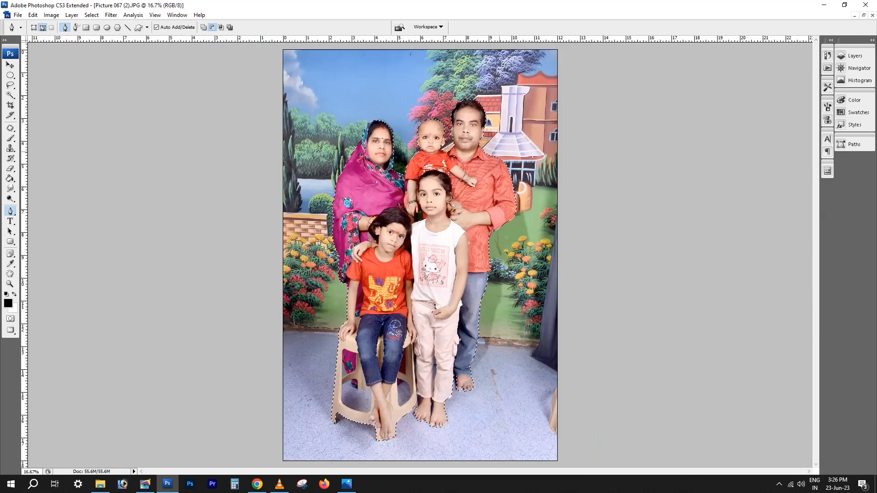
Copy the selected family onto its own layer and adjust the midtone color balance
key("ctrl+j")
key("ctrl+b")
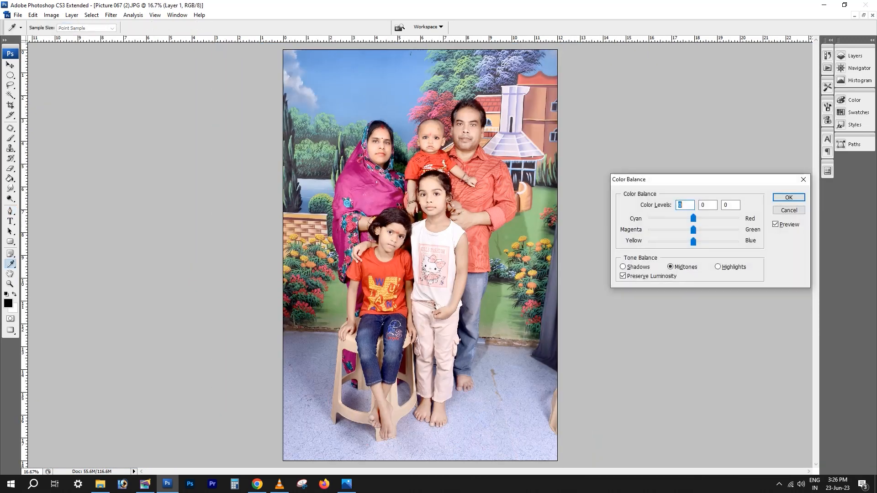
key("Down")
key("Down")
key("Down")
key("Return")
key("ctrl+e")
Select the floor showing through the stool's lower openings with the Magic Wand, feather the selection and clear it from the cut-out
scroll(521, 214, "up", 2)
key("v")
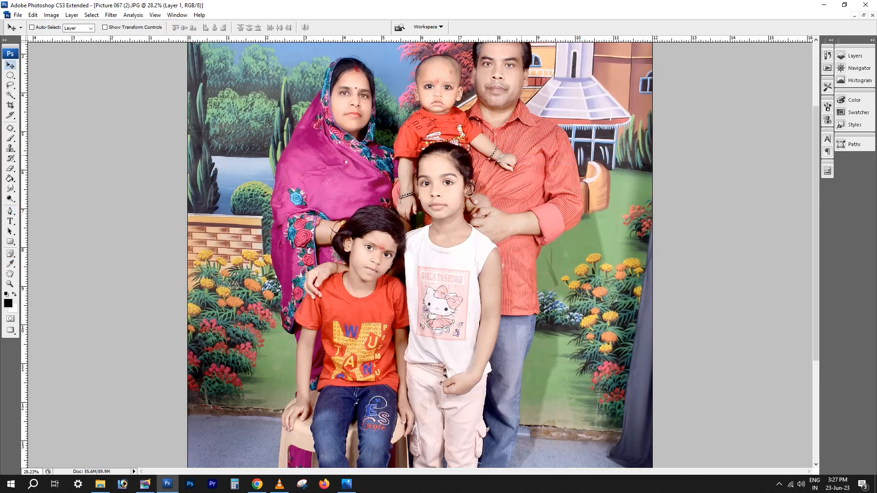
scroll(450, 293, "down", 2)
scroll(402, 370, "up", 3)
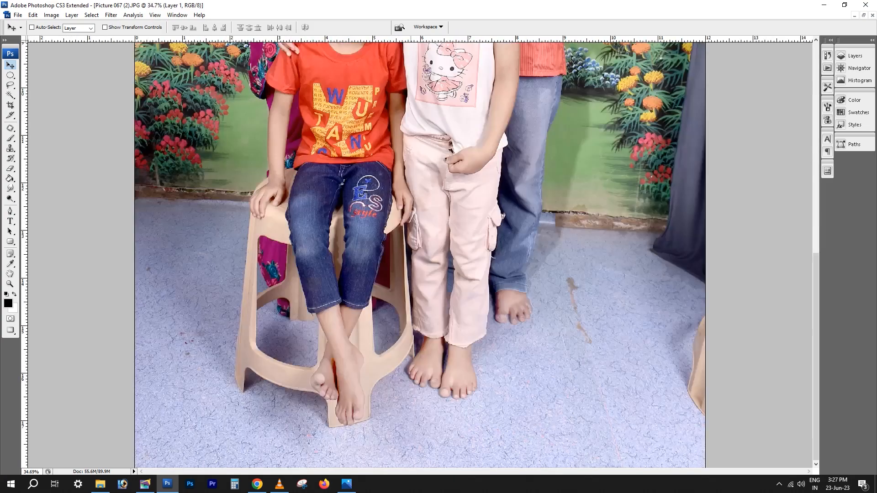
key("w")
left_click(393, 329)
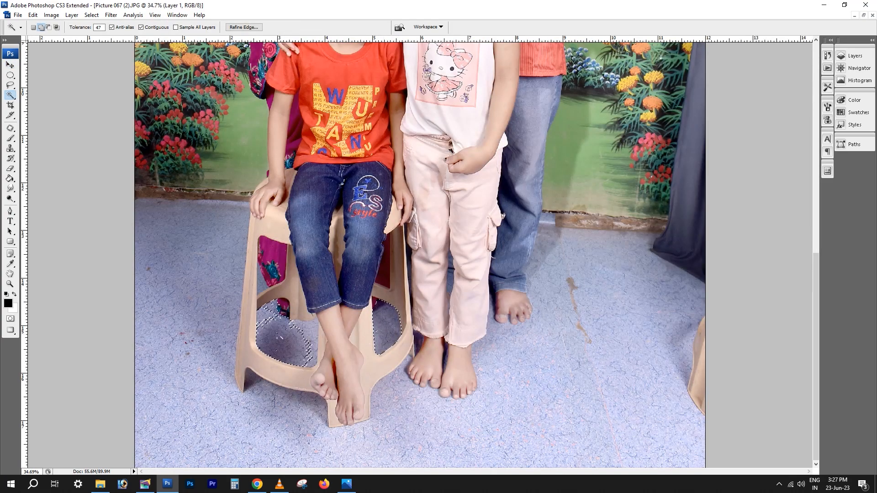
left_click(262, 287)
key("ctrl+alt+z")
key("ctrl+alt+z")
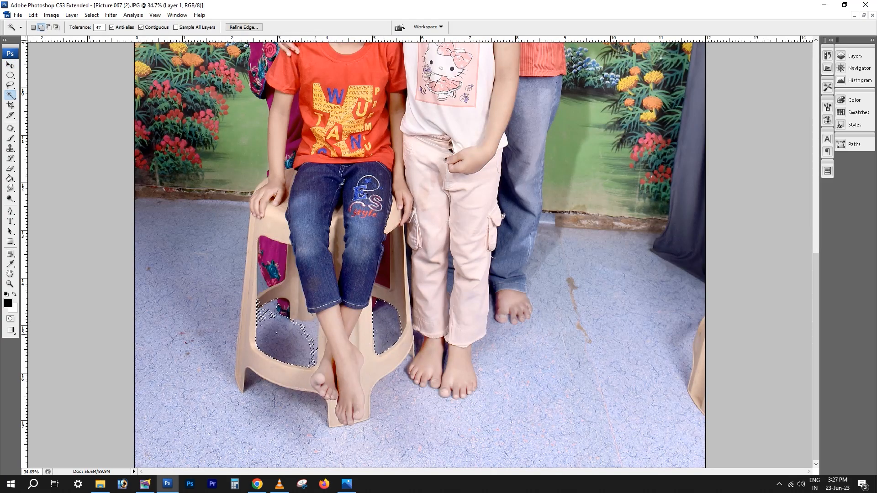
key("ctrl+alt+d")
key("Return")
key("ctrl+d")
Try moving the family cut-out layer sideways
key("v")
right_click(440, 262)
left_click(447, 267)
left_click_drag(447, 267, 490, 267)
key("ctrl+z")
Clear the remaining areas inside the stool's left-hand openings with feathered Magic Wand selections
key("w")
left_click(273, 320)
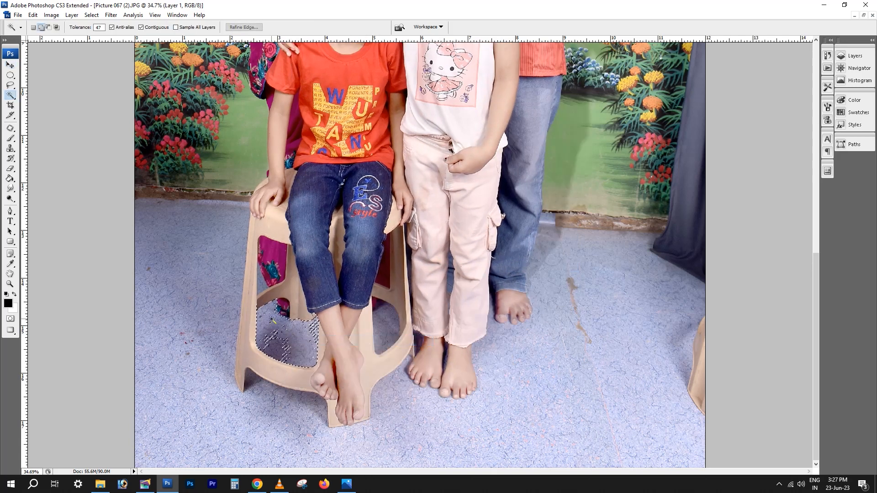
key("ctrl+alt+d")
key("Return")
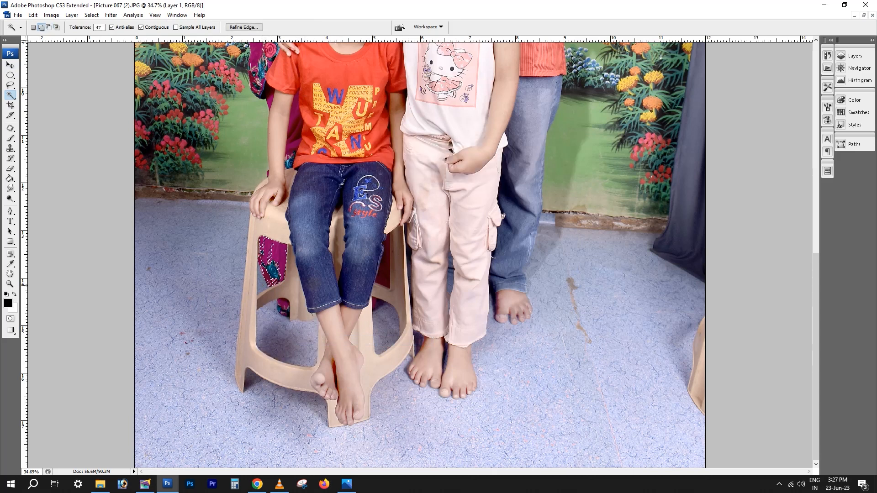
key("ctrl+alt+d")
key("Return")
key("Delete")
key("ctrl+d")
scroll(404, 347, "down", 5)
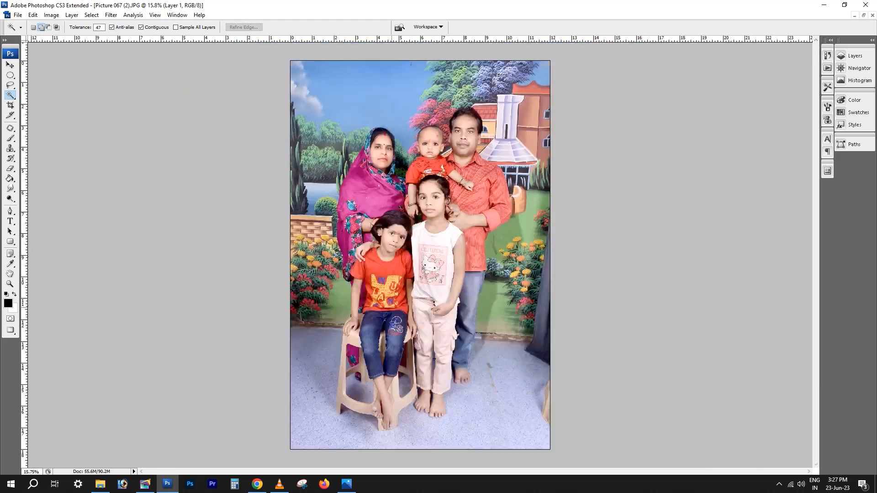
Switch to File Explorer and open the Mairrij + Tilak folder on Local Disk (D:)
key("v")
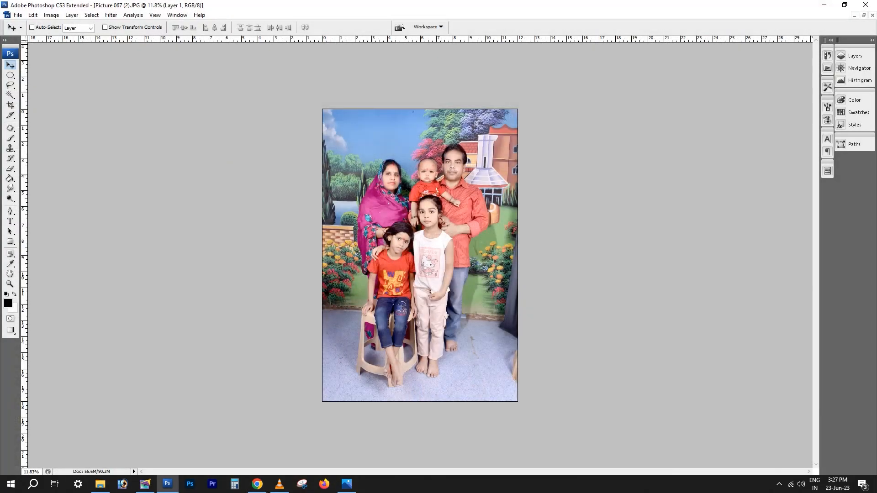
left_click(100, 485)
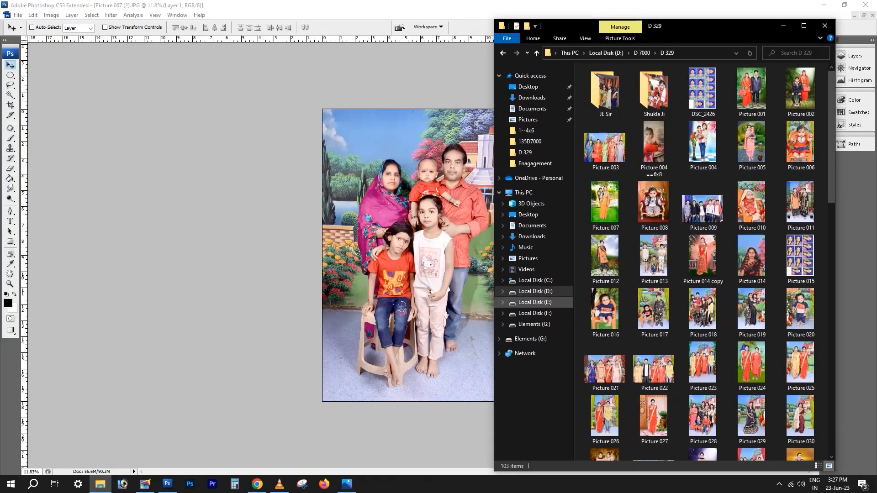
double_click(655, 146)
left_click_drag(721, 23, 731, 4)
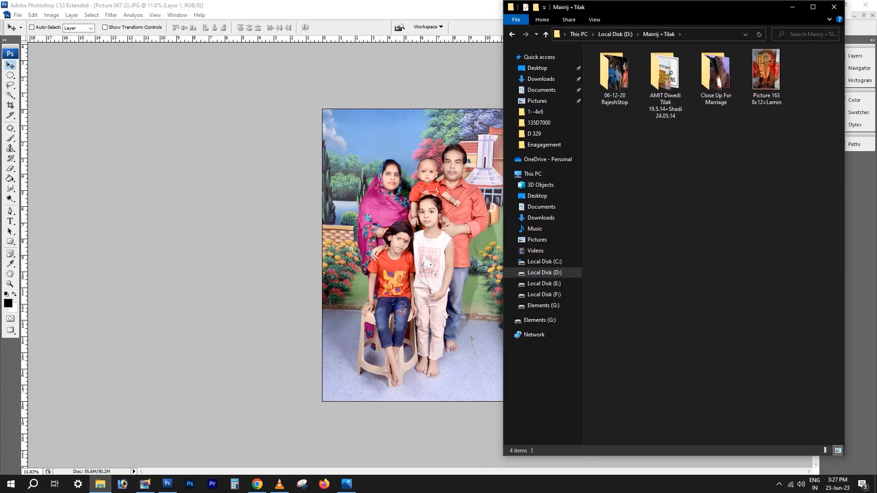
Safely eject the Elements (G:) USB storage drive
left_click(779, 484)
left_click(796, 429)
left_click(811, 448)
Open the Download folder of background images inside the Studio BG folder
left_click(665, 82)
double_click(665, 80)
double_click(716, 71)
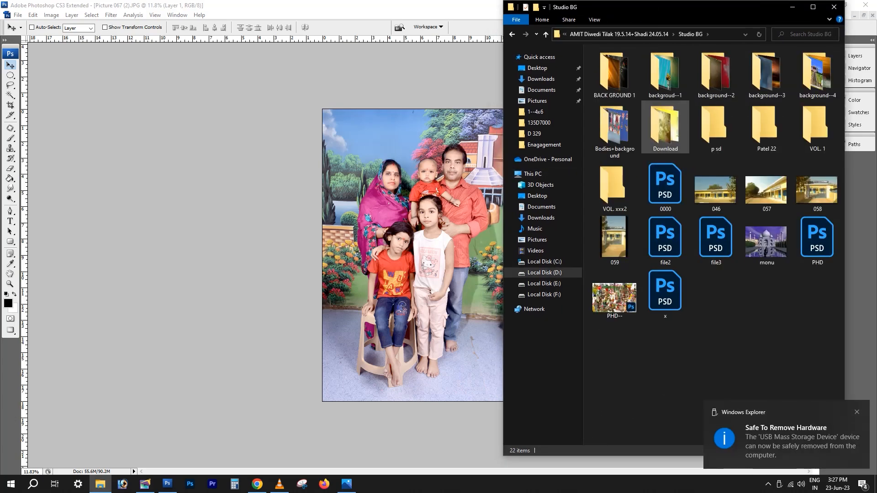
double_click(666, 120)
left_click(581, 35)
double_click(666, 128)
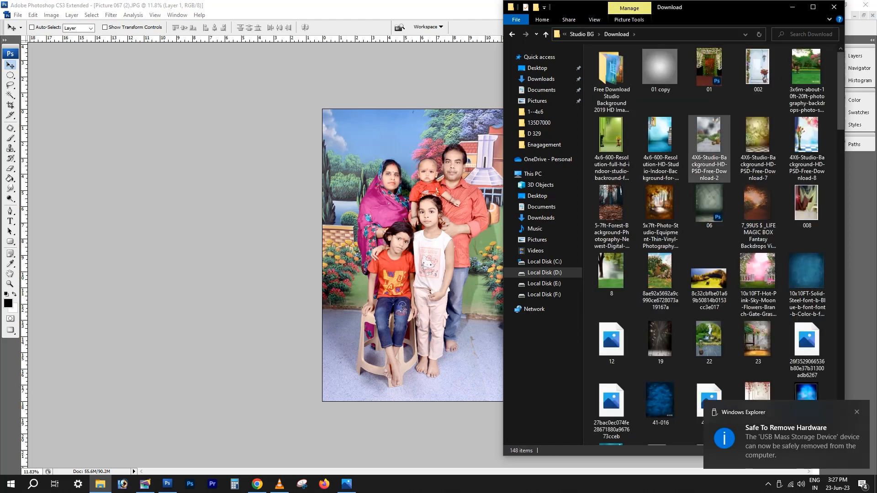
Open a curtained studio background image in Photoshop, copy the whole picture and close its file
scroll(709, 205, "down", 8)
left_click_drag(806, 336, 439, 343)
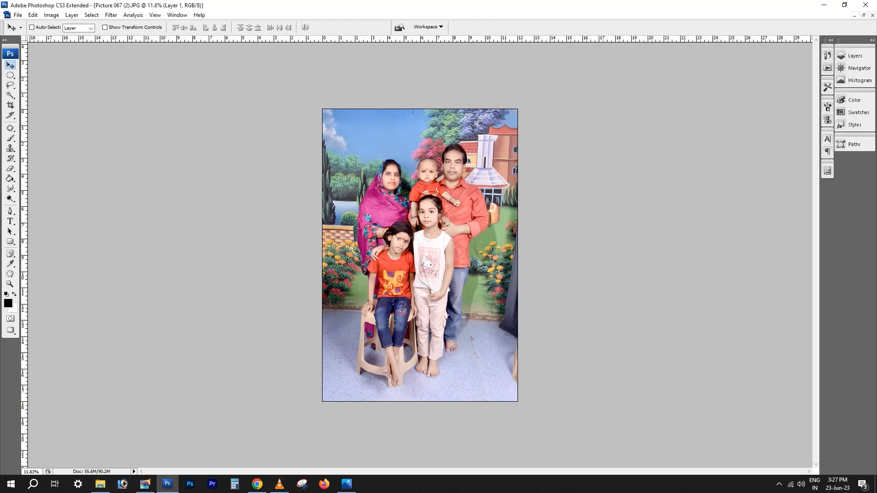
key("ctrl+a")
left_click(864, 15)
left_click(262, 56)
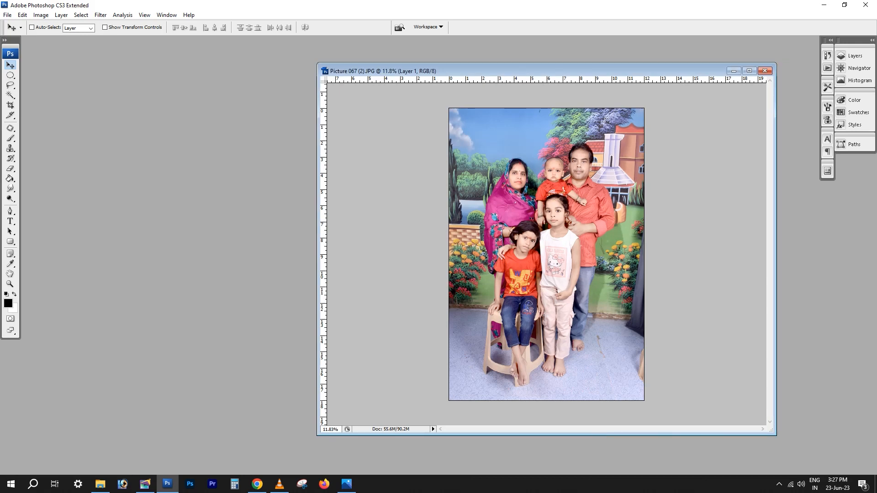
Paste the studio background into Picture 067 (2), enlarge it to about 869% to cover the canvas, and place it behind the family
double_click(503, 71)
key("ctrl+v")
key("ctrl+t")
left_click_drag(433, 238, 533, 104)
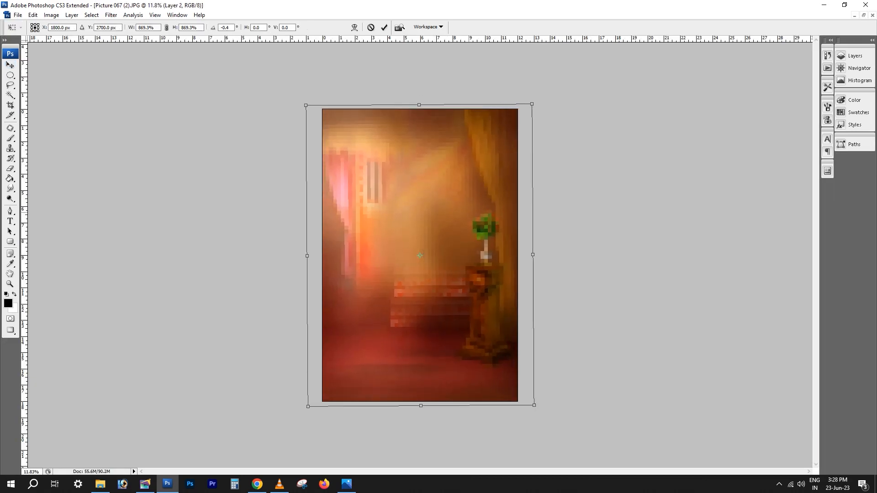
key("Return")
key("ctrl+[")
Adjust the levels of the composited family and studio background photo and clear any selection
right_click(450, 211)
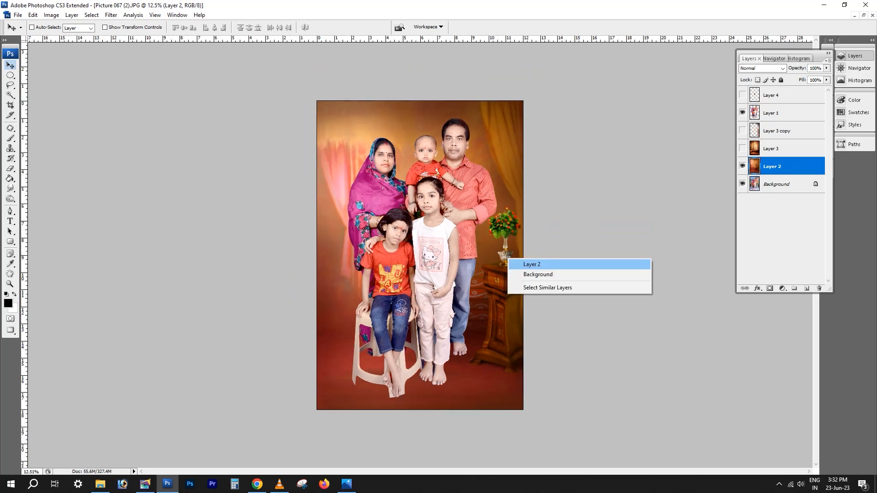
key("ctrl+l")
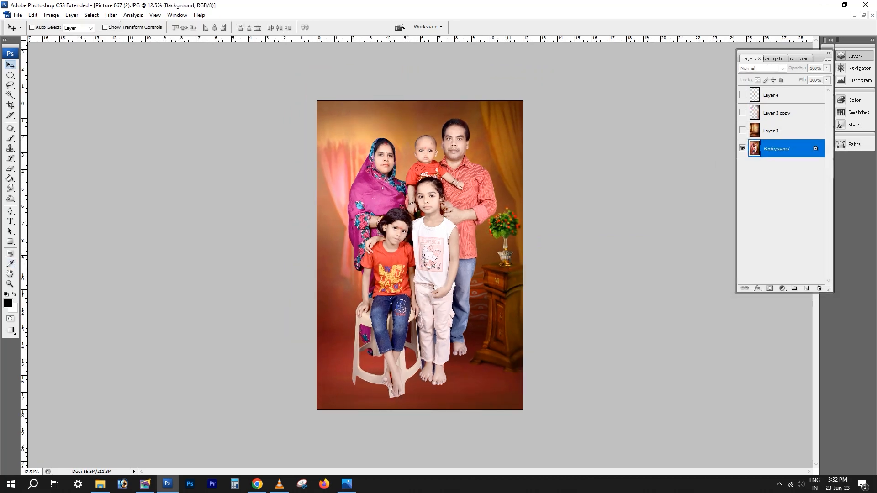
key("ctrl+d")
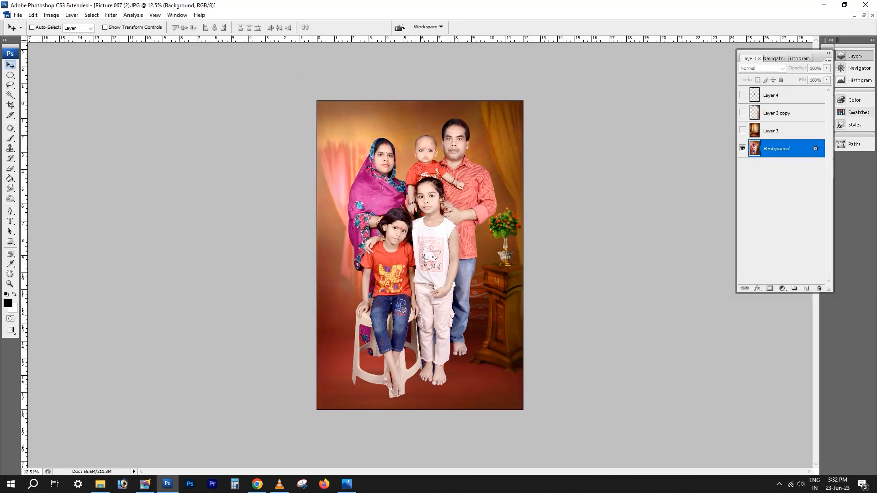